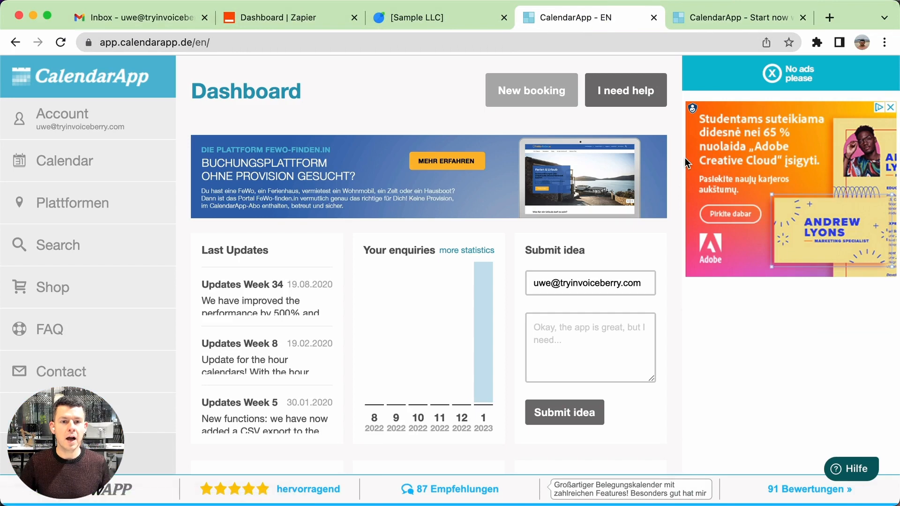
# Review the list of calendars and the booking requests in the CalendarApp account
pyautogui.click(70, 164)
pyautogui.click(275, 76)
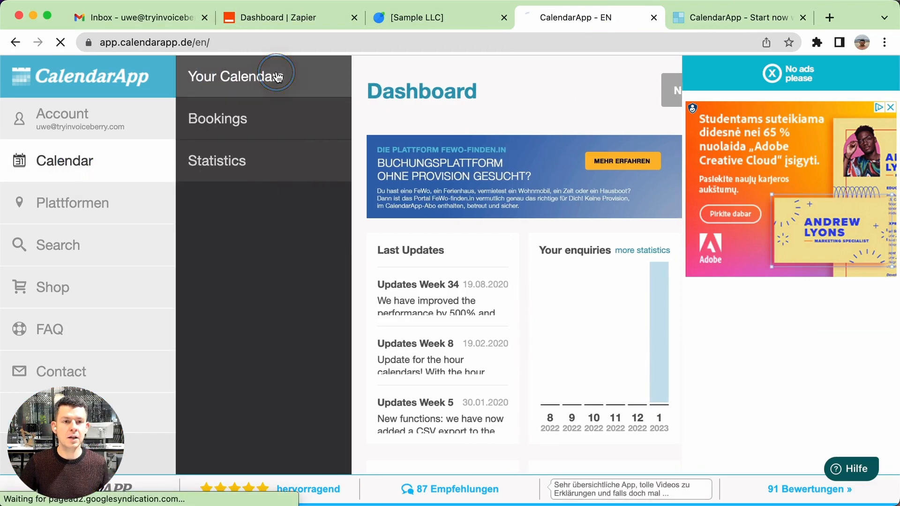
pyautogui.click(79, 166)
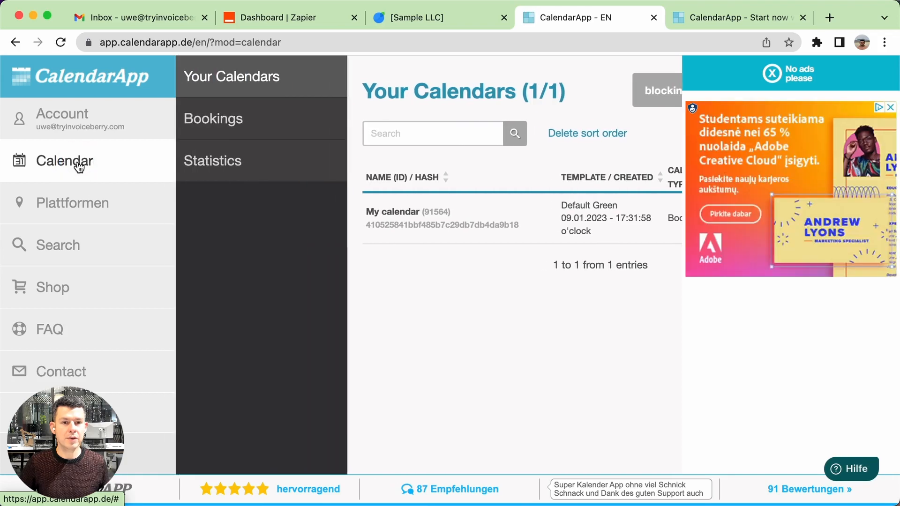
pyautogui.click(247, 121)
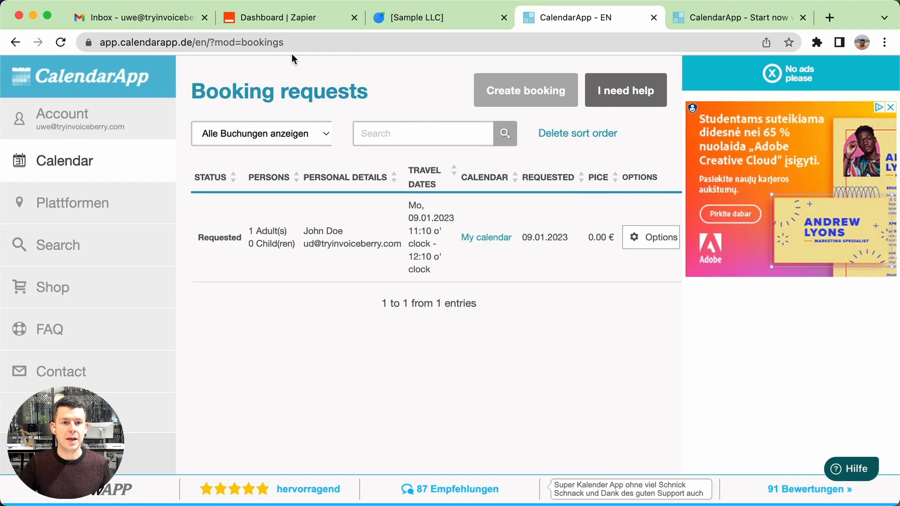
# Switch to Zapier and pair CalendarApp with InvoiceBerry as the two connected apps for a new Zap
pyautogui.click(286, 17)
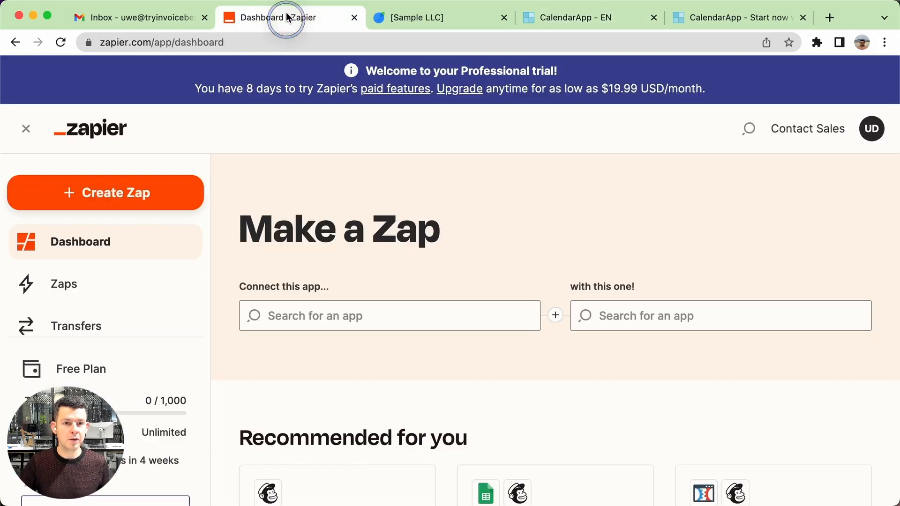
pyautogui.click(310, 322)
pyautogui.write('calendar')
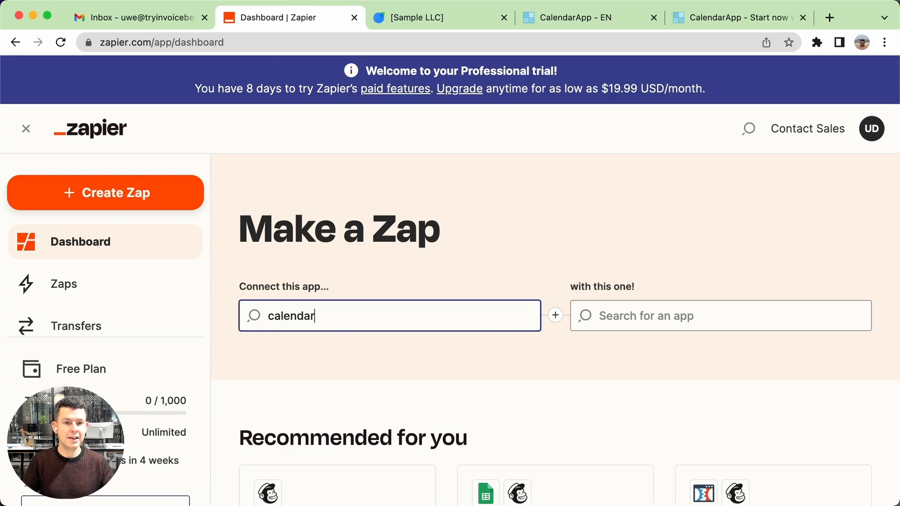
pyautogui.write('a')
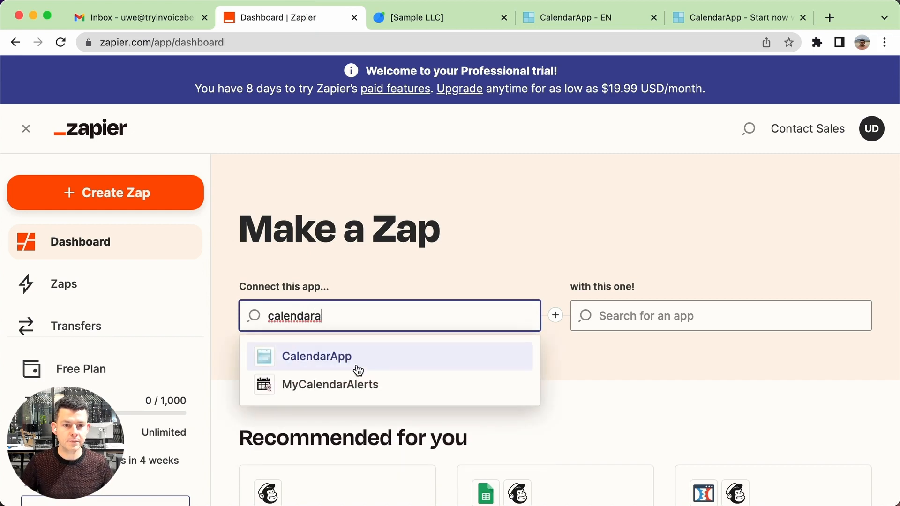
pyautogui.click(359, 368)
pyautogui.click(674, 322)
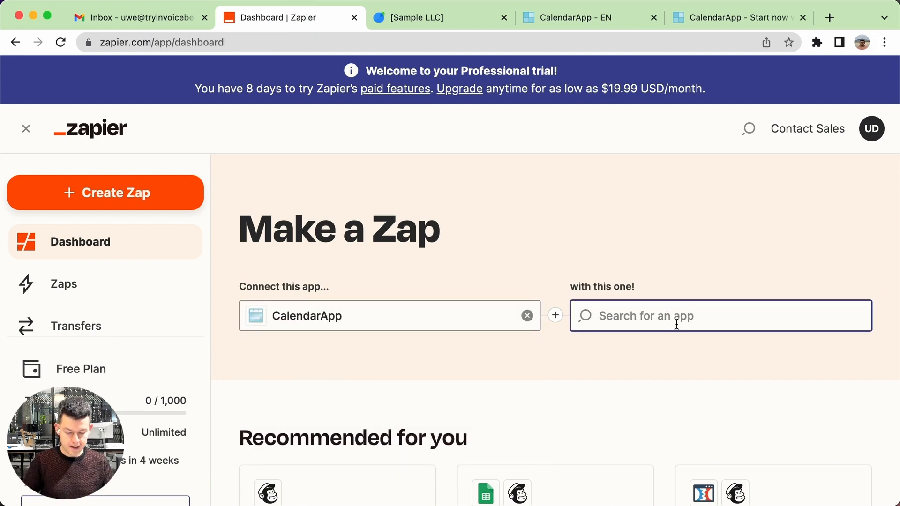
pyautogui.write('invoiceb')
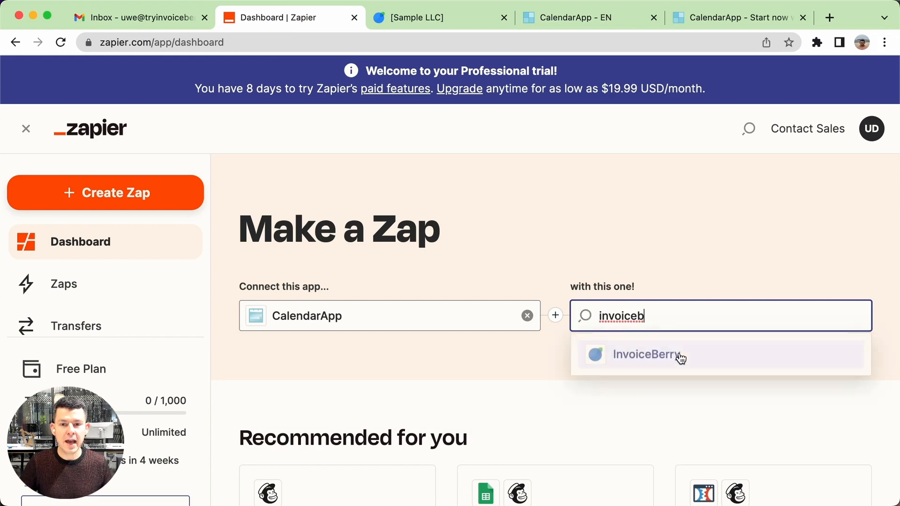
pyautogui.click(671, 354)
# Set New Booking as the trigger and Create Invoice as the action, and create the Zap from this combination
pyautogui.click(405, 404)
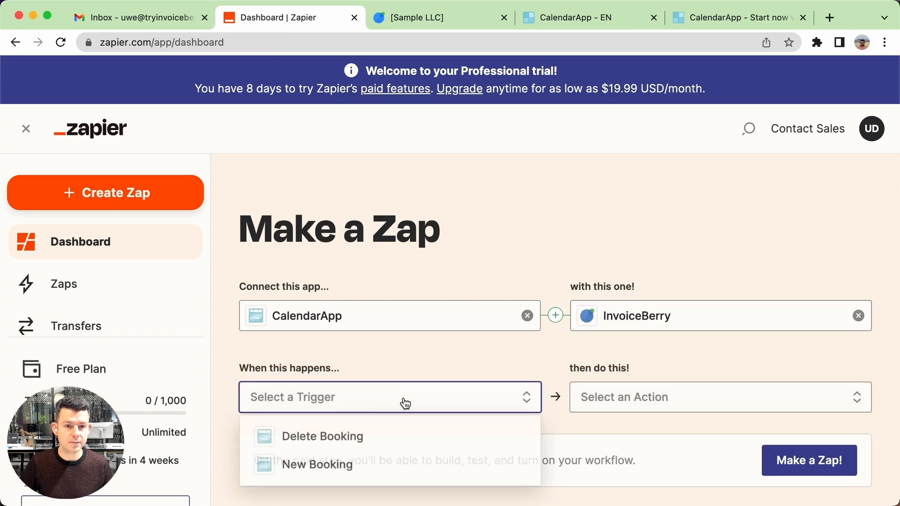
pyautogui.click(317, 460)
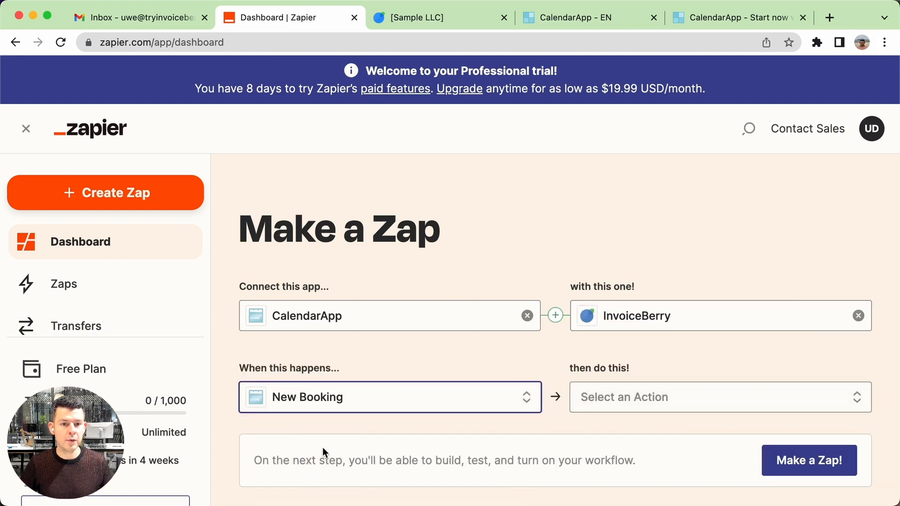
pyautogui.click(687, 407)
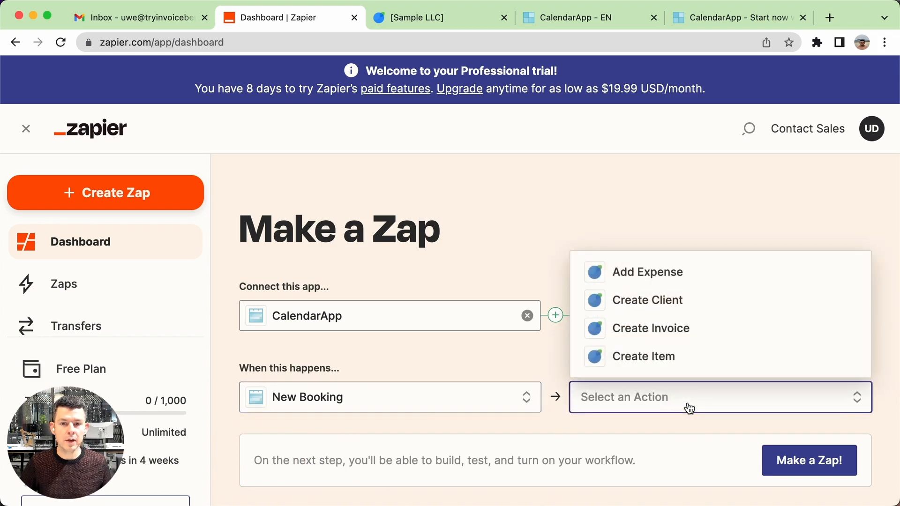
pyautogui.click(675, 329)
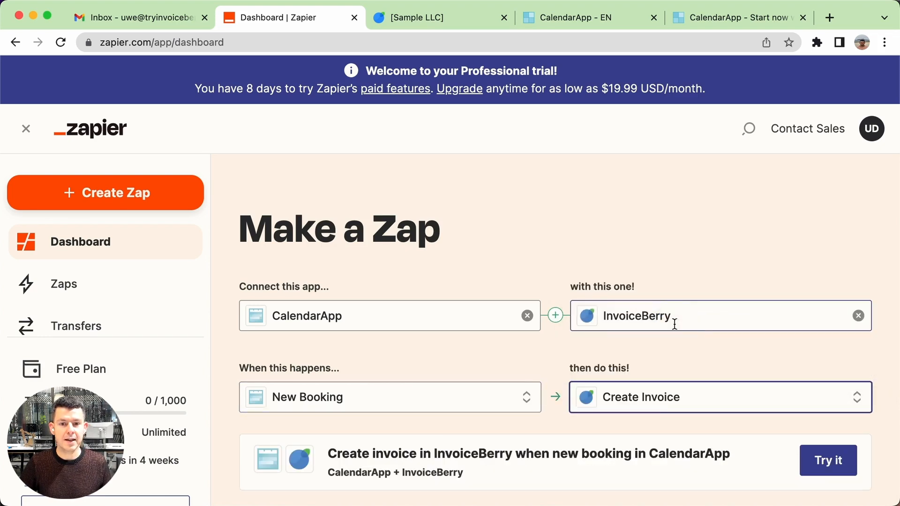
pyautogui.click(838, 467)
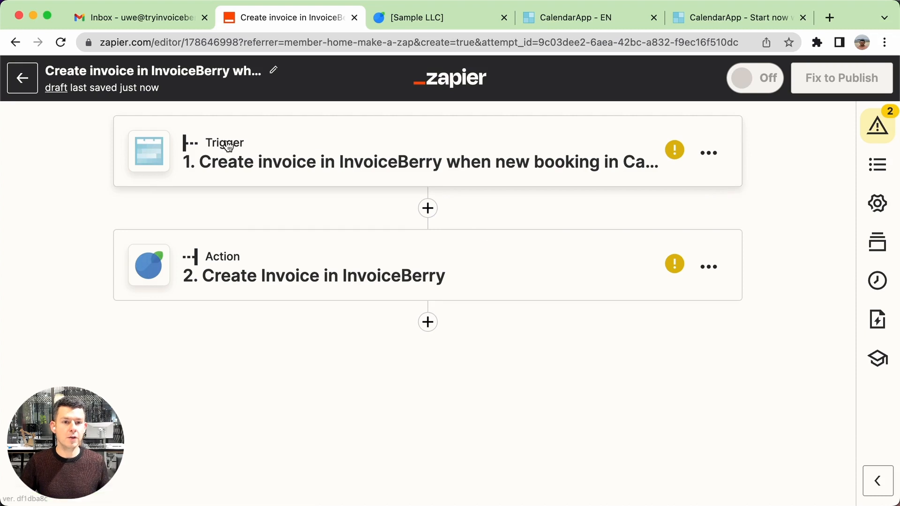
# Open the Zap's trigger step and start connecting a CalendarApp account to it
pyautogui.click(373, 121)
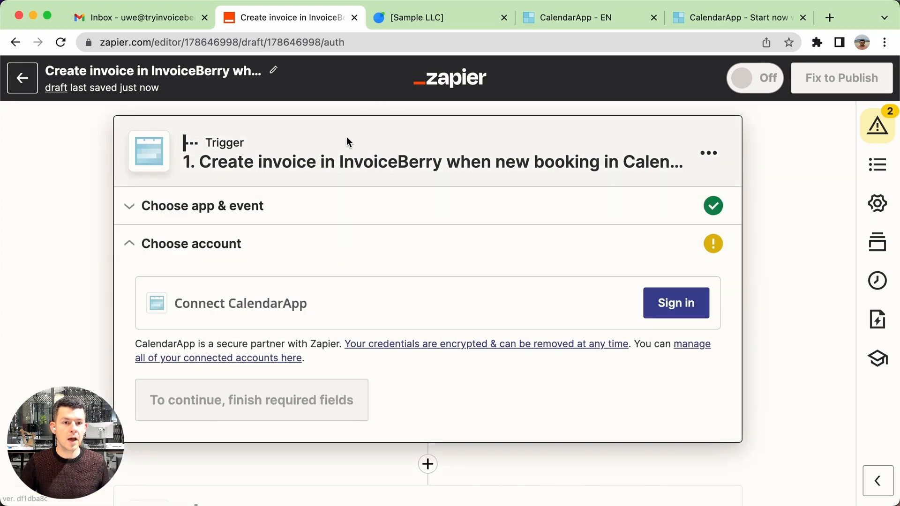
pyautogui.scroll(-3, 381, 167)
pyautogui.scroll(3, 381, 170)
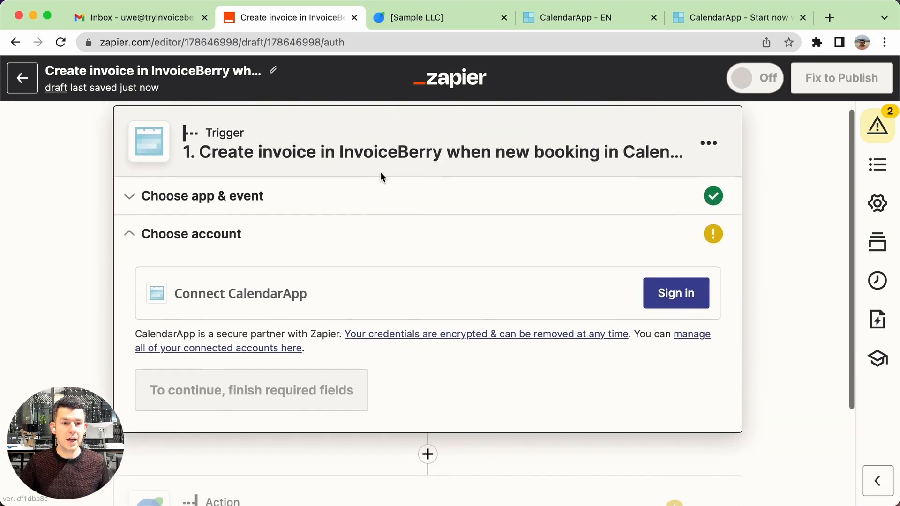
pyautogui.click(686, 293)
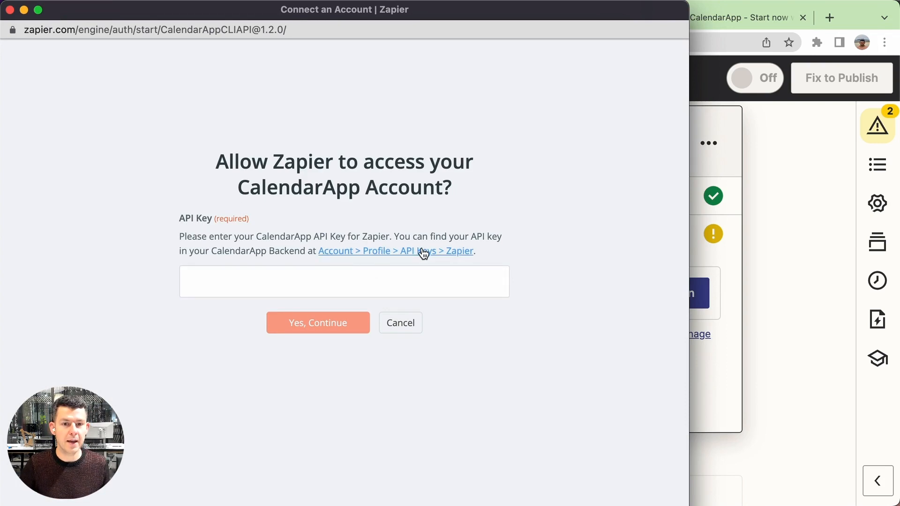
# Switch to CalendarApp and copy the Zapier API key from the account profile
pyautogui.click(772, 210)
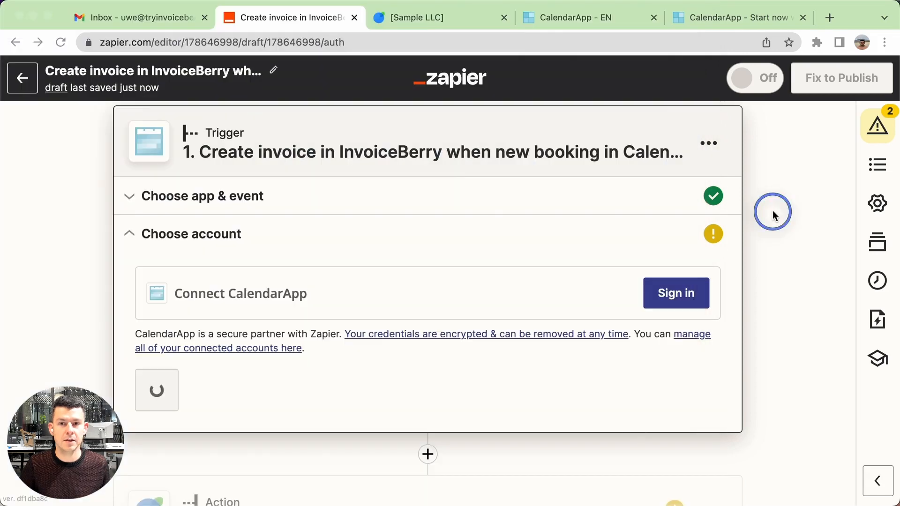
pyautogui.click(608, 18)
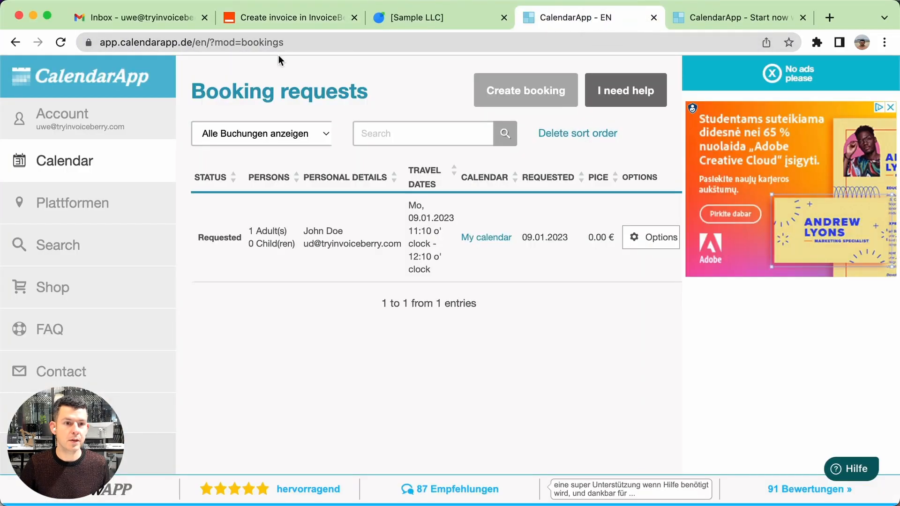
pyautogui.moveTo(65, 118)
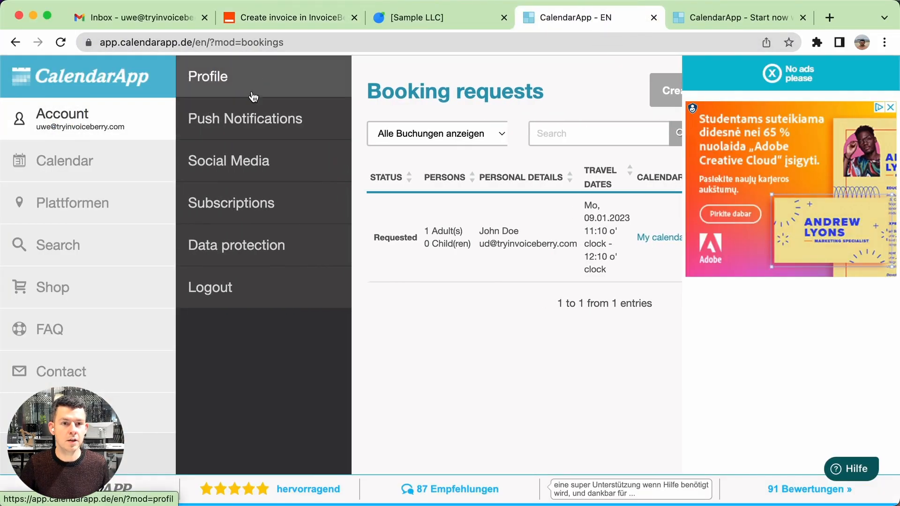
pyautogui.click(252, 77)
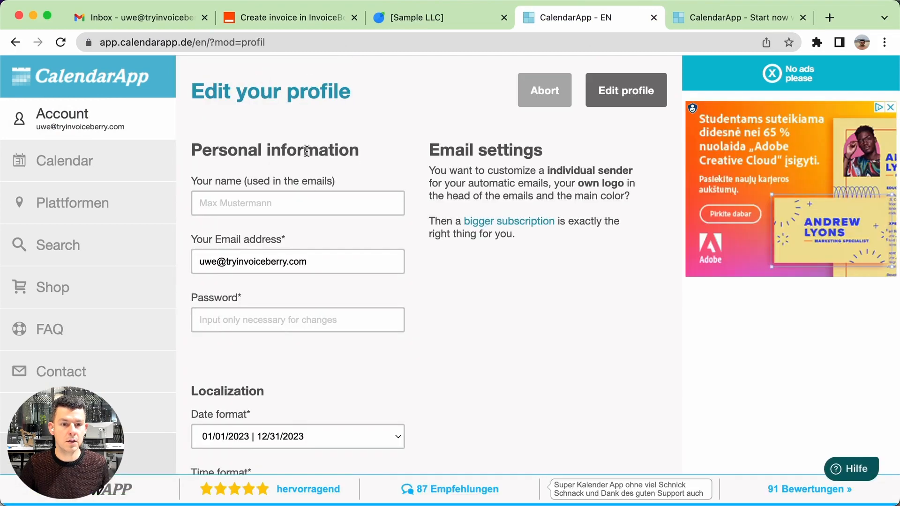
pyautogui.scroll(-7, 318, 305)
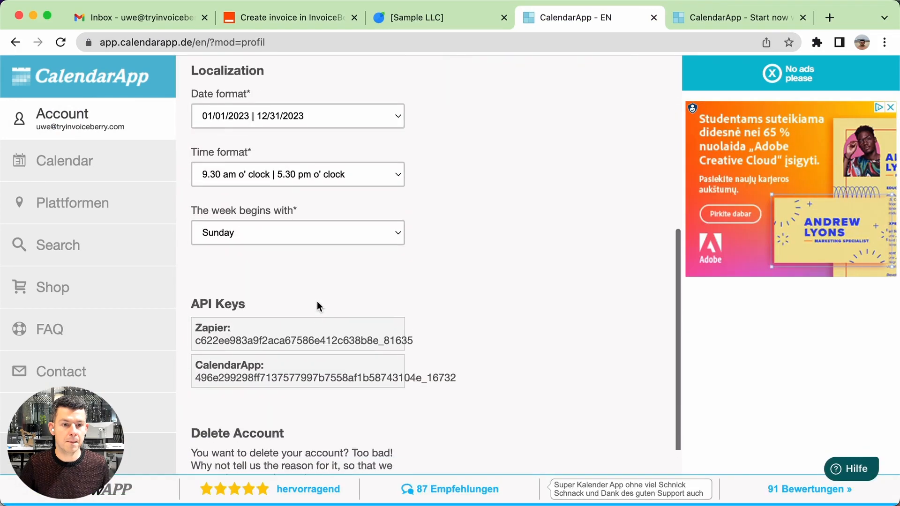
pyautogui.doubleClick(244, 329)
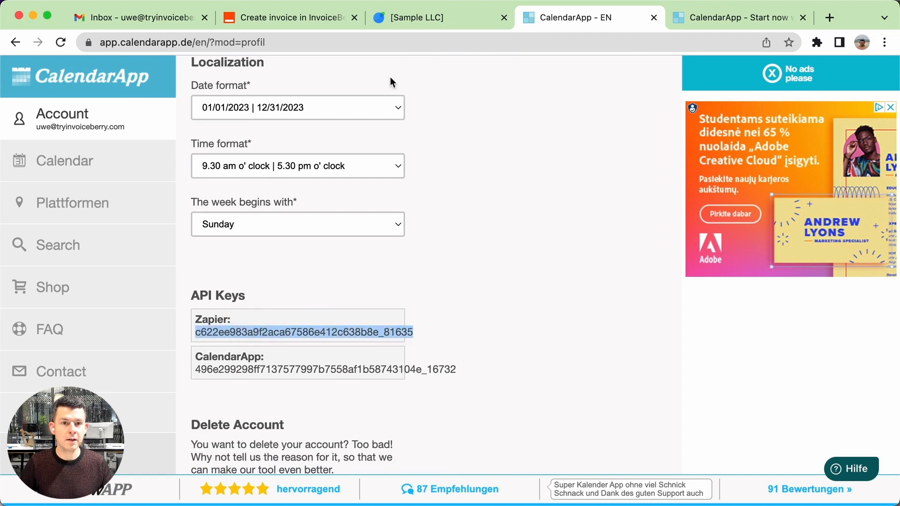
# Paste the API key into Zapier's CalendarApp authorization window, allow access, and continue with the connected account
pyautogui.click(545, 503)
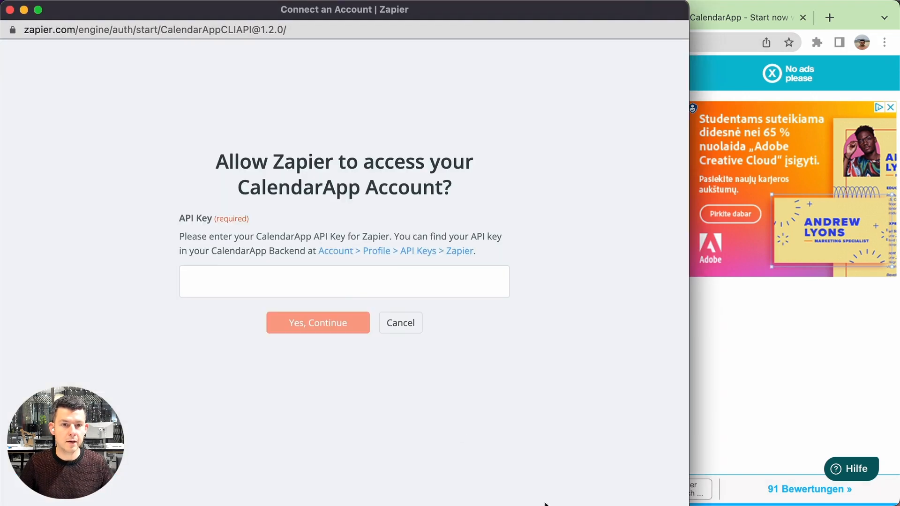
pyautogui.click(337, 273)
pyautogui.press('super+v')
pyautogui.click(335, 325)
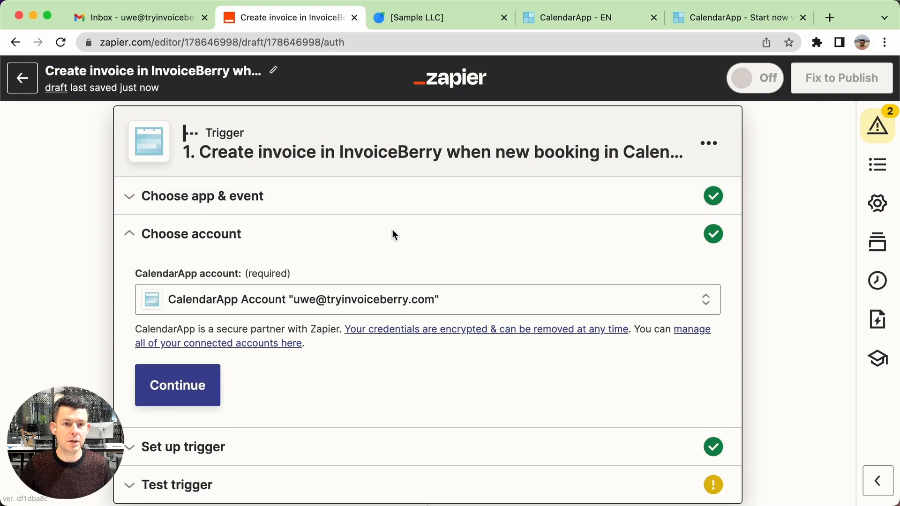
pyautogui.click(175, 398)
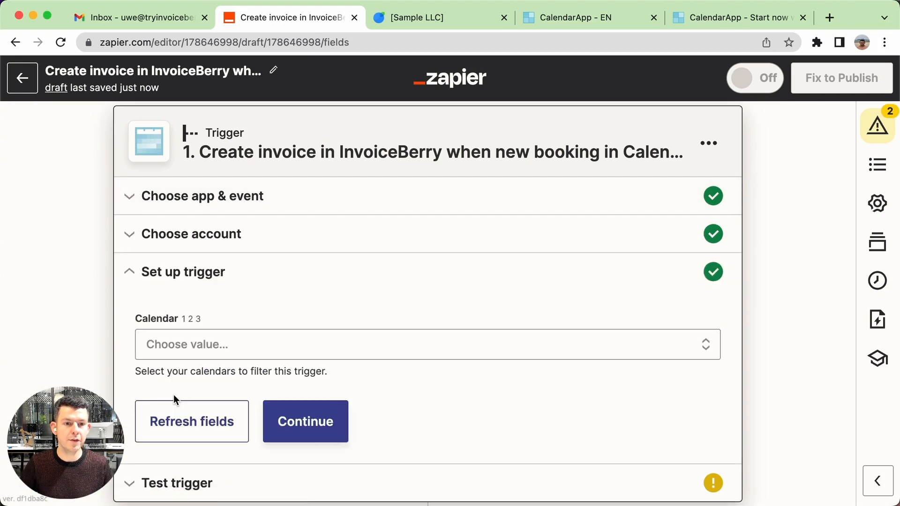
# Restrict the trigger to "My calendar" and continue to the trigger test
pyautogui.click(266, 333)
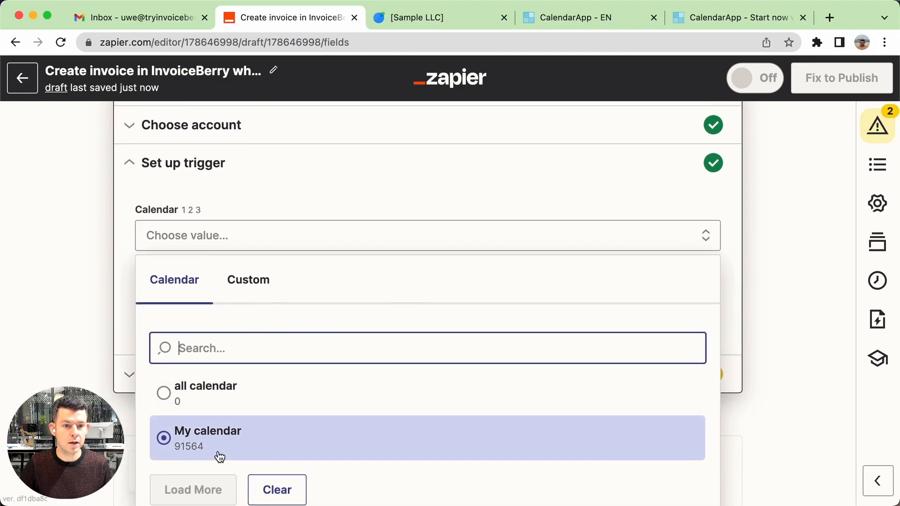
pyautogui.click(231, 437)
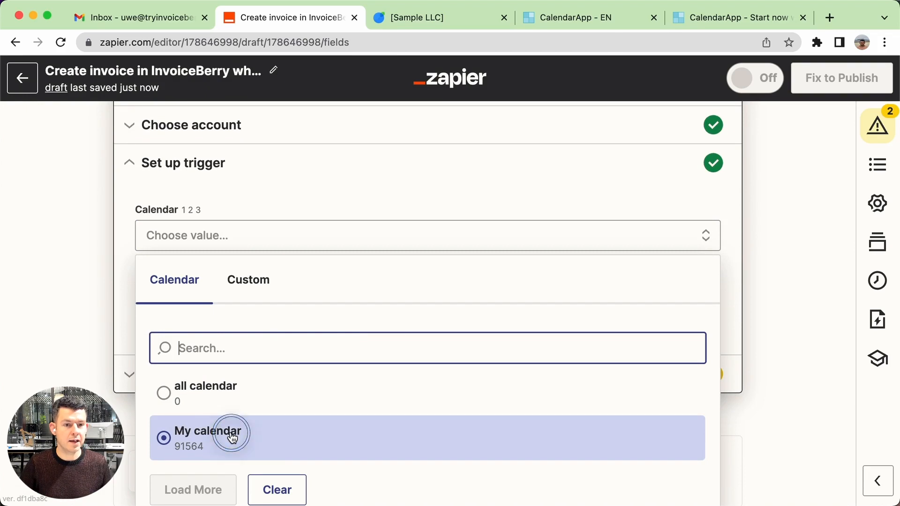
pyautogui.click(313, 356)
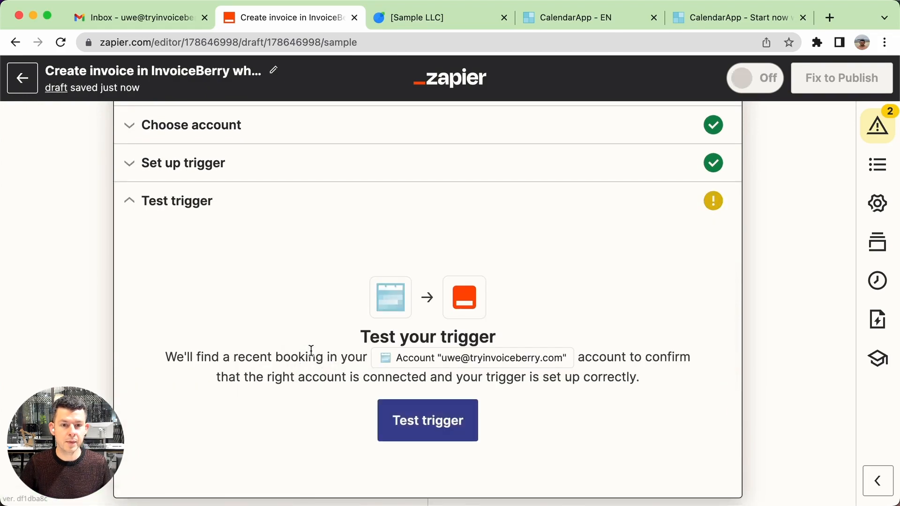
# Test the trigger and review the fields of the sample booking retrieved from CalendarApp
pyautogui.click(416, 430)
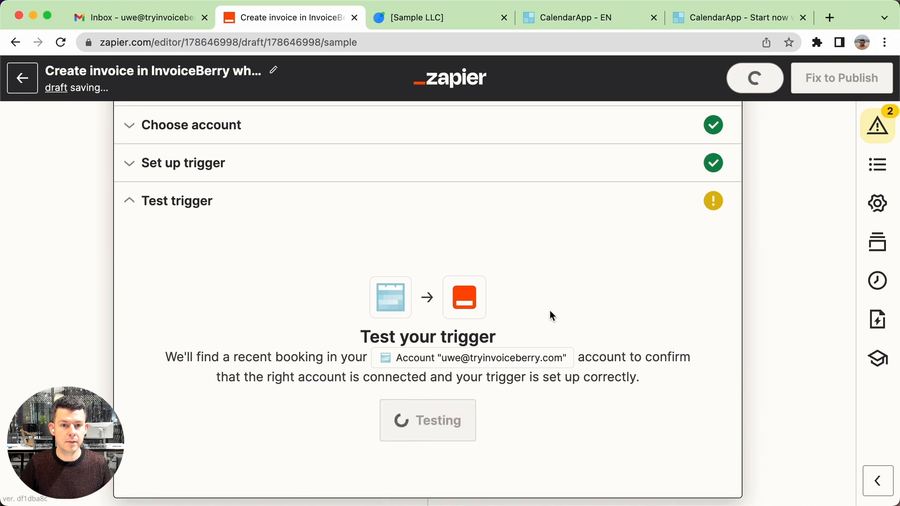
pyautogui.scroll(-2, 96, 317)
pyautogui.scroll(-5, 334, 318)
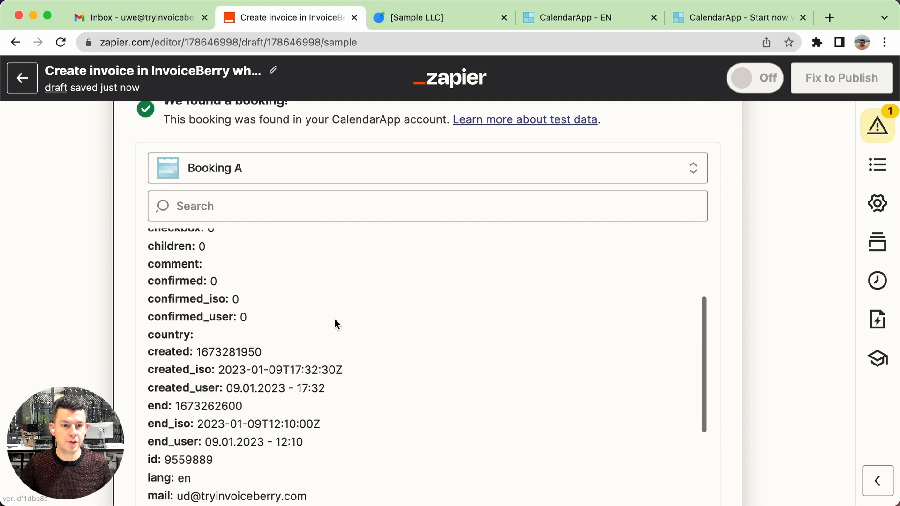
pyautogui.scroll(-3, 335, 321)
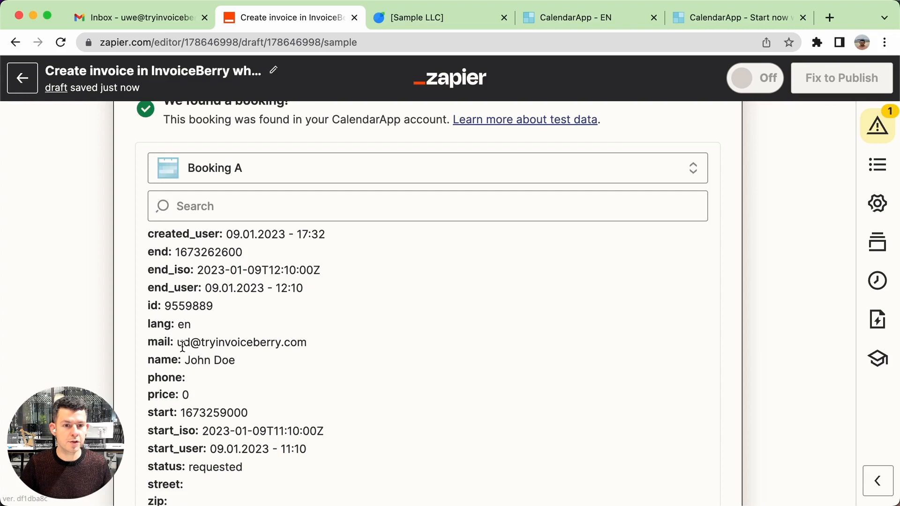
pyautogui.scroll(-5, 117, 370)
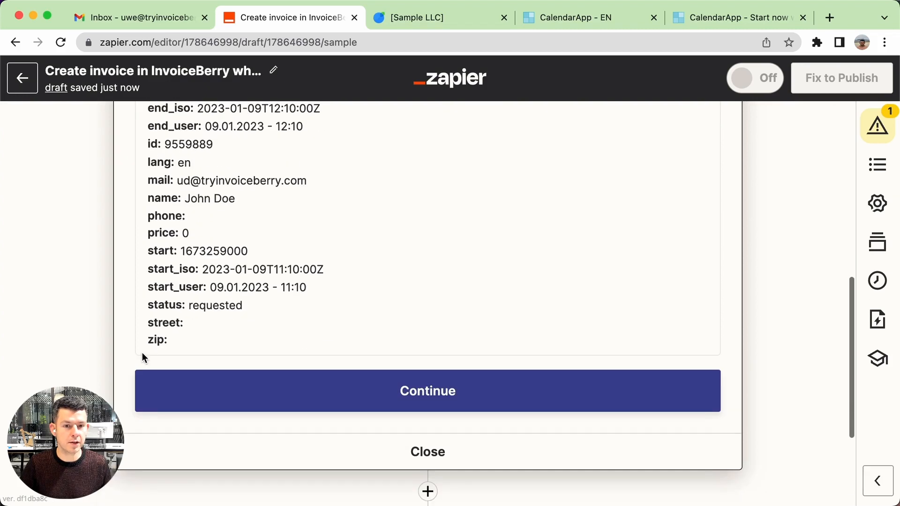
# Continue to the Create Invoice action and open the sign-in window for connecting an InvoiceBerry account
pyautogui.click(415, 392)
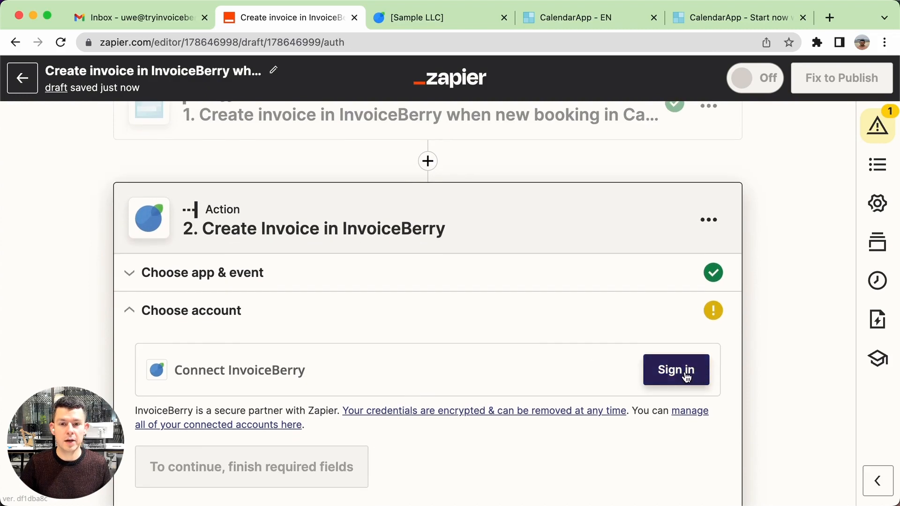
pyautogui.click(684, 376)
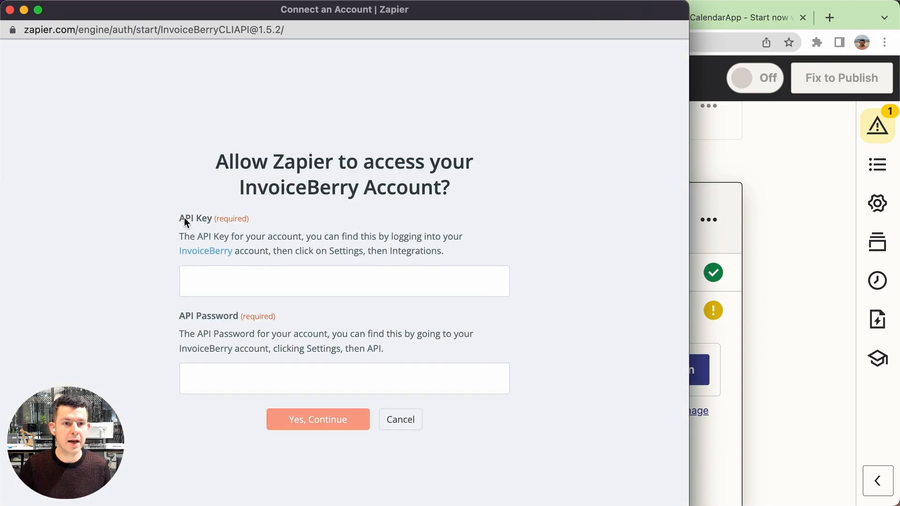
pyautogui.click(237, 279)
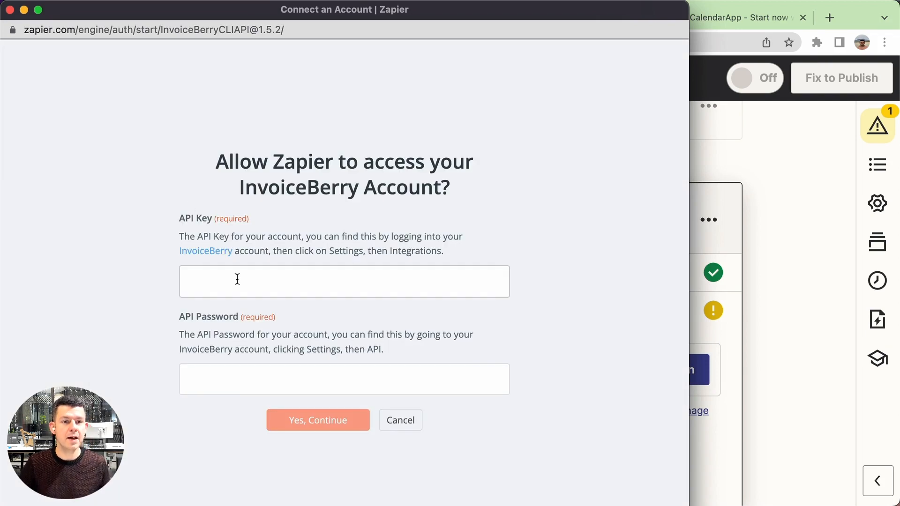
# Switch to InvoiceBerry, copy the API key from the Integrations settings, and paste it into Zapier's InvoiceBerry authorization window
pyautogui.click(799, 165)
pyautogui.click(459, 20)
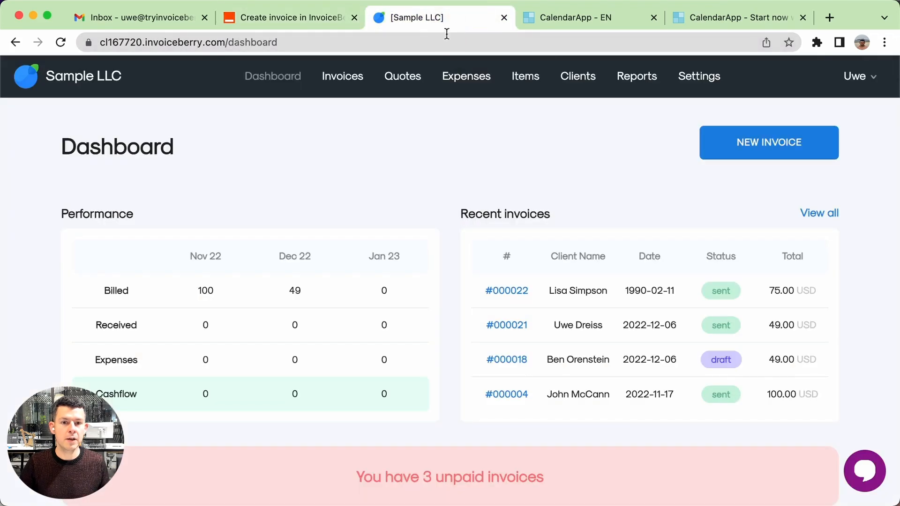
pyautogui.click(703, 78)
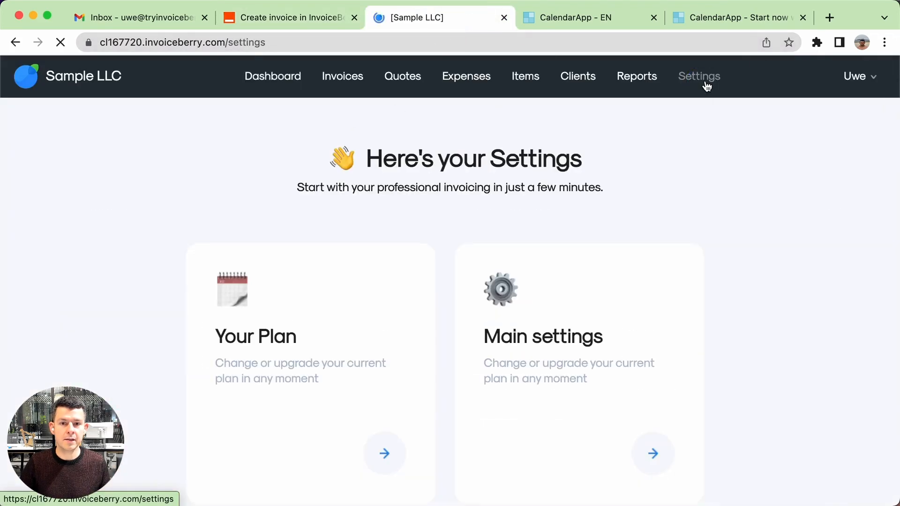
pyautogui.click(524, 367)
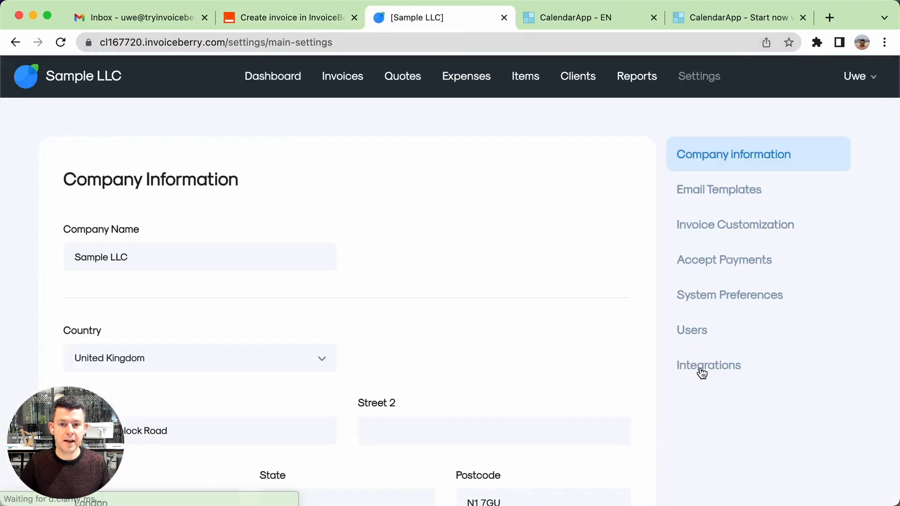
pyautogui.click(701, 373)
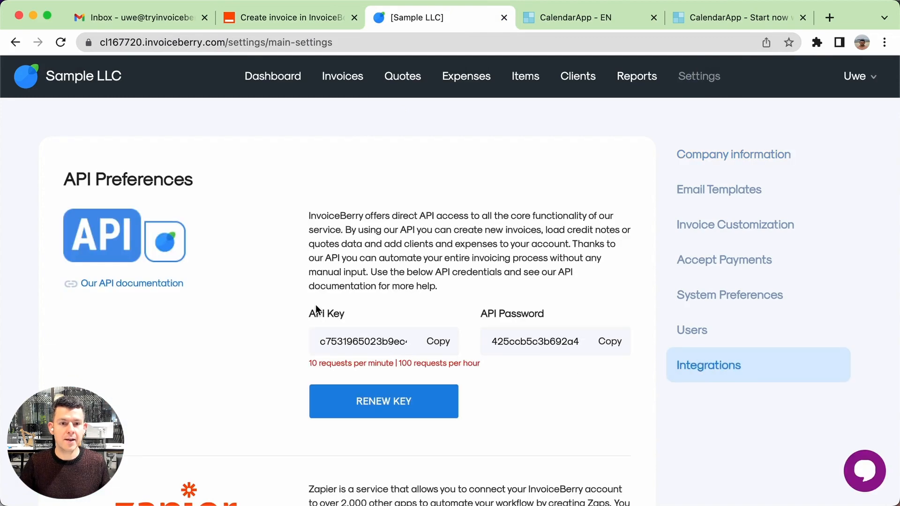
pyautogui.click(438, 341)
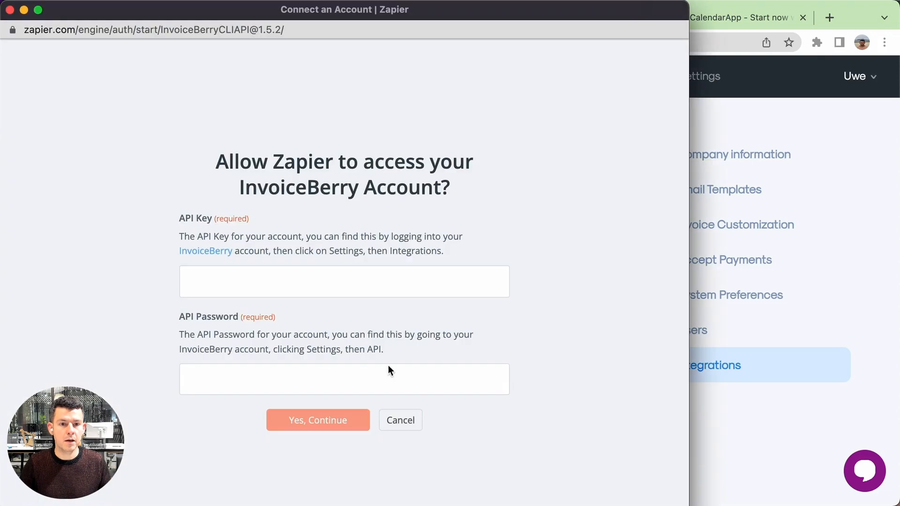
pyautogui.click(304, 277)
pyautogui.press('super+v')
# Copy the API password from InvoiceBerry's API preferences and paste it into Zapier's authorization window
pyautogui.click(749, 446)
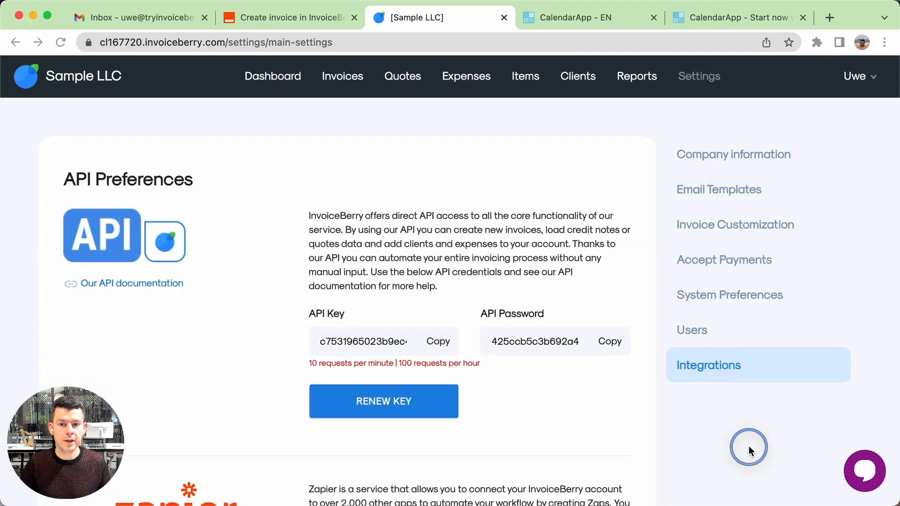
pyautogui.click(609, 347)
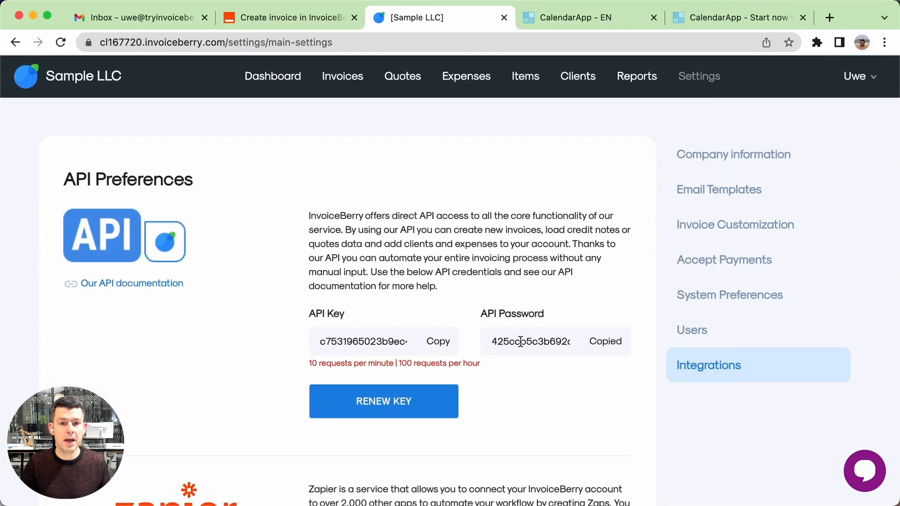
pyautogui.press('super+grave')
pyautogui.click(337, 391)
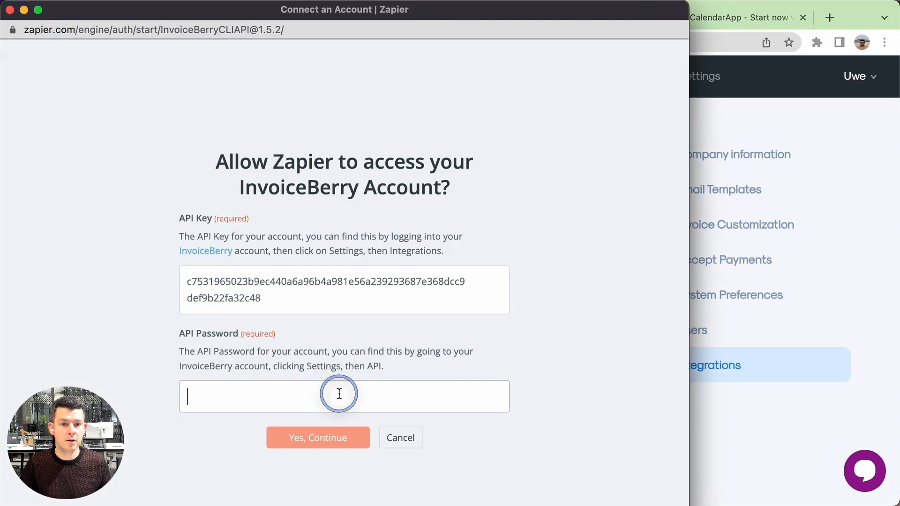
pyautogui.press('super+v')
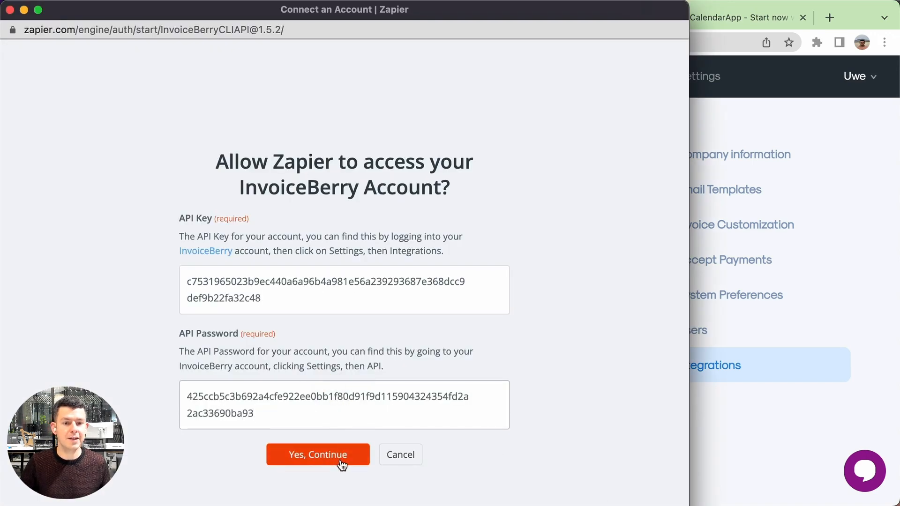
# Authorize Zapier's access to InvoiceBerry and continue with the connected InvoiceBerry Sample LLC account
pyautogui.click(341, 461)
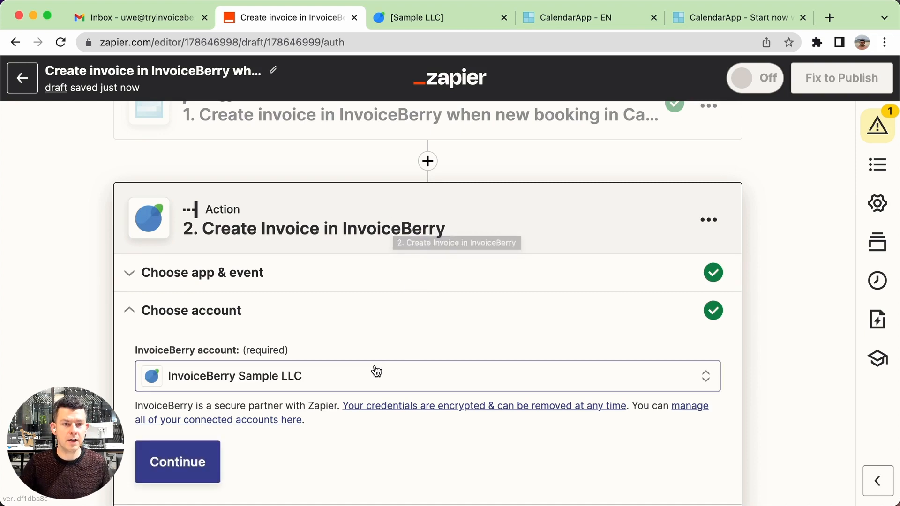
pyautogui.scroll(-2, 323, 375)
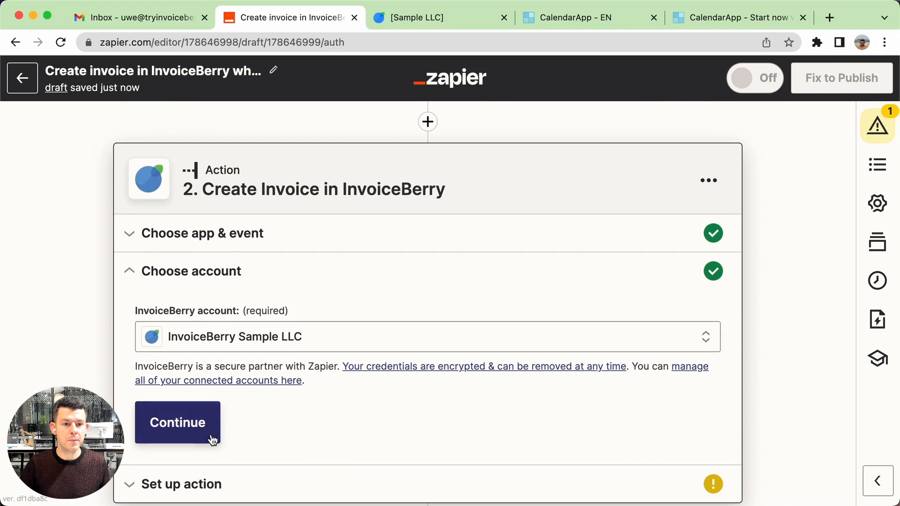
pyautogui.click(185, 433)
# Map the invoice's Client Name to the booking's Name of Enquirer field
pyautogui.scroll(-2, 322, 410)
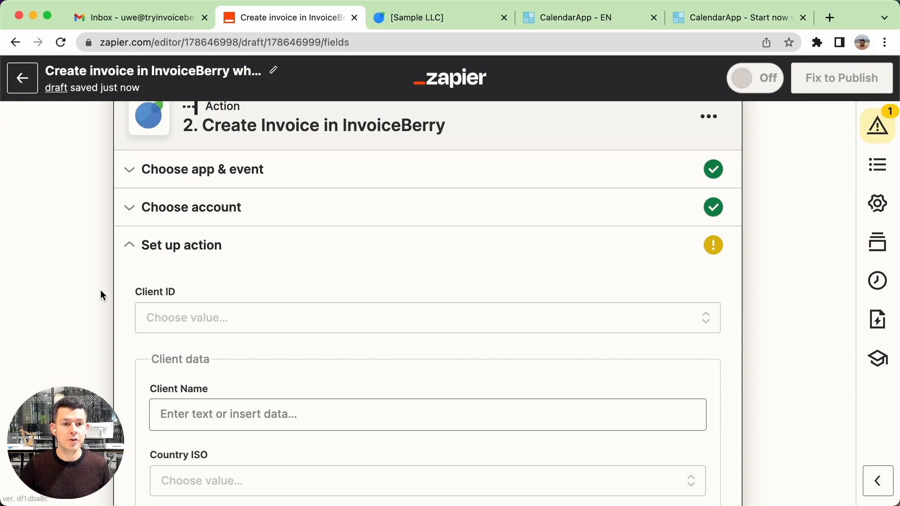
pyautogui.scroll(-5, 101, 289)
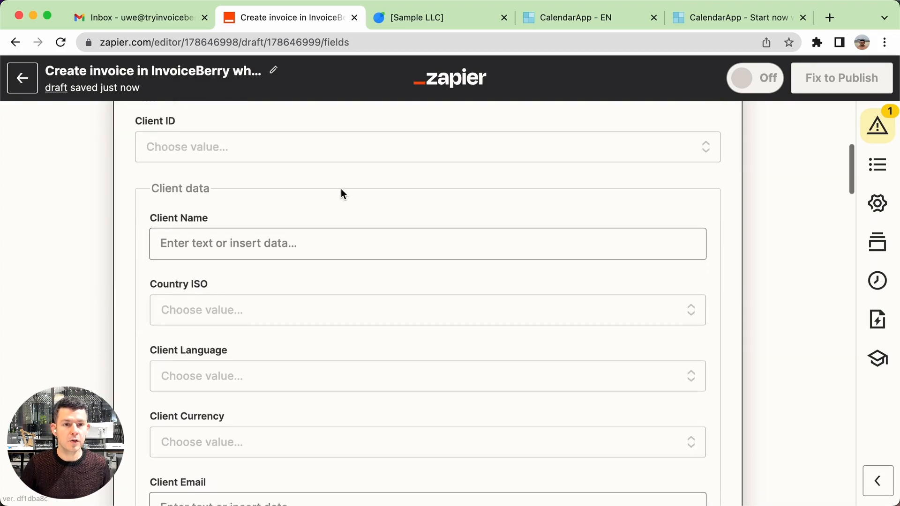
pyautogui.click(225, 244)
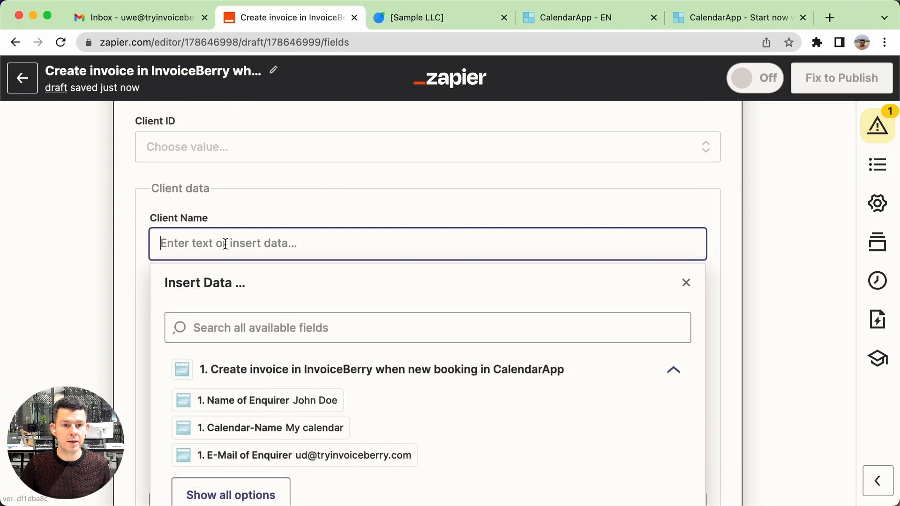
pyautogui.scroll(-1, 457, 235)
pyautogui.scroll(-1, 457, 235)
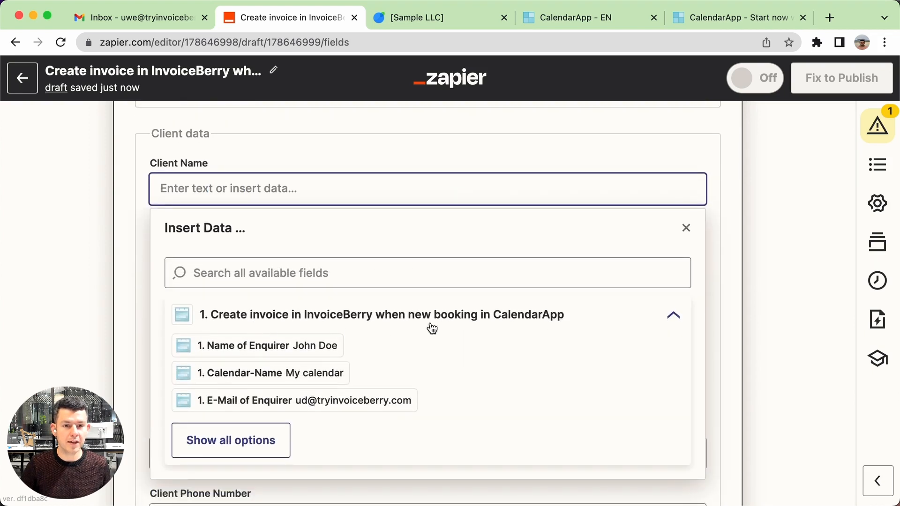
pyautogui.click(330, 347)
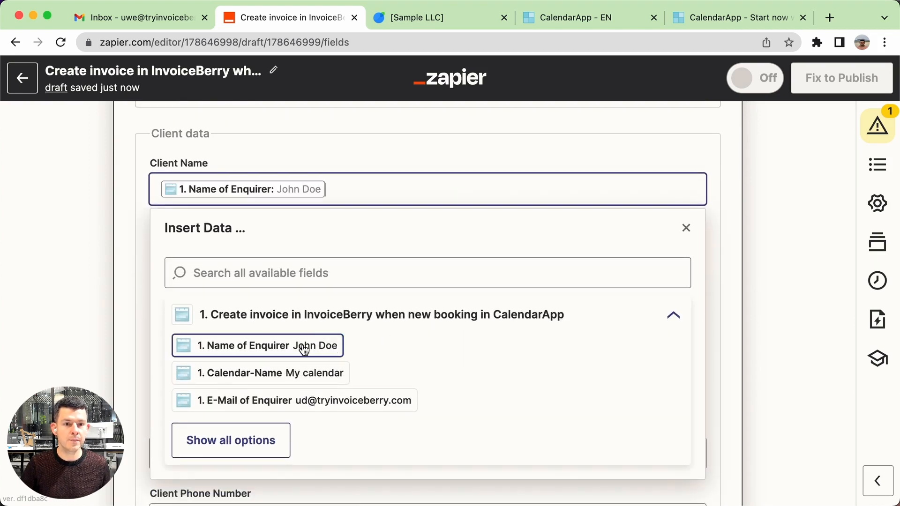
# Show all booking fields available for insertion from CalendarApp, review the full list, and close it
pyautogui.click(261, 451)
pyautogui.scroll(-5, 300, 375)
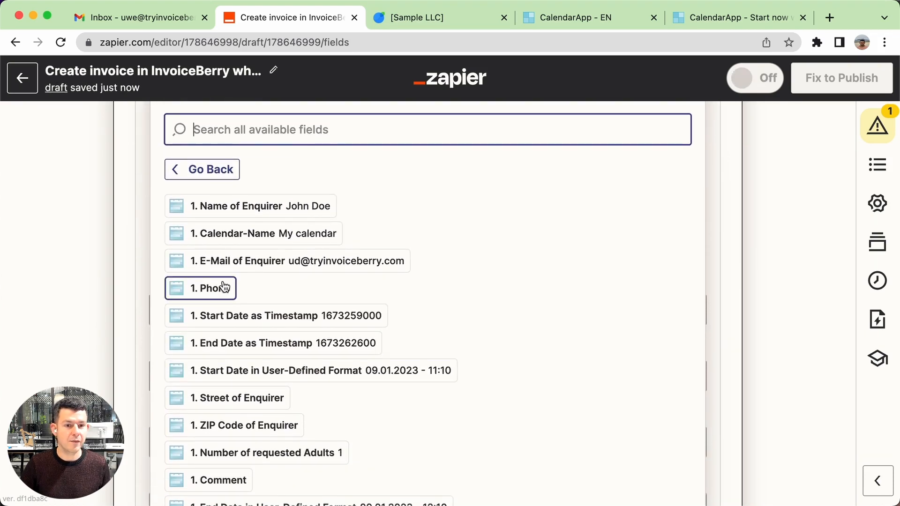
pyautogui.scroll(-2, 234, 300)
pyautogui.scroll(-4, 261, 378)
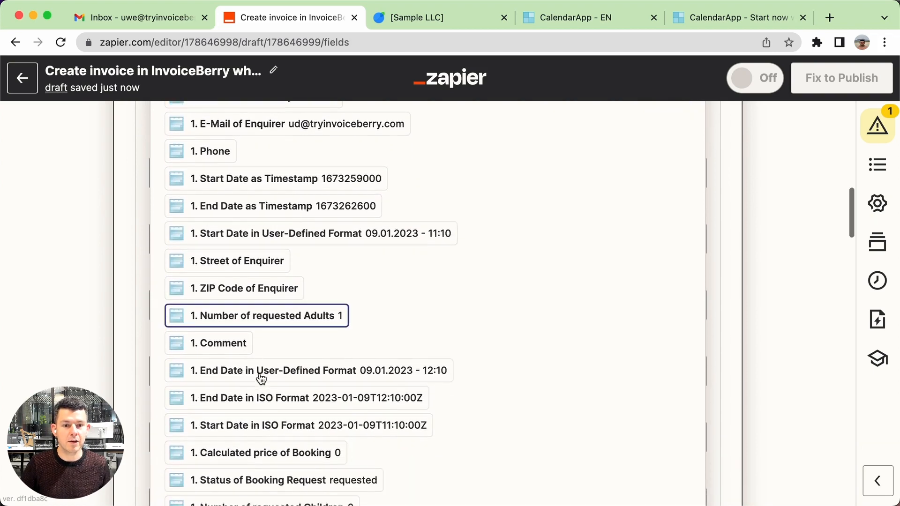
pyautogui.scroll(-4, 261, 378)
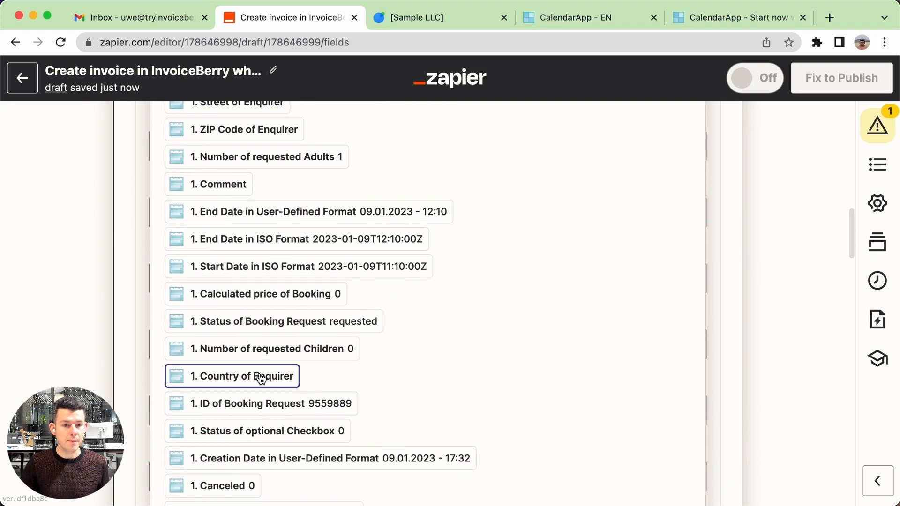
pyautogui.scroll(-8, 261, 378)
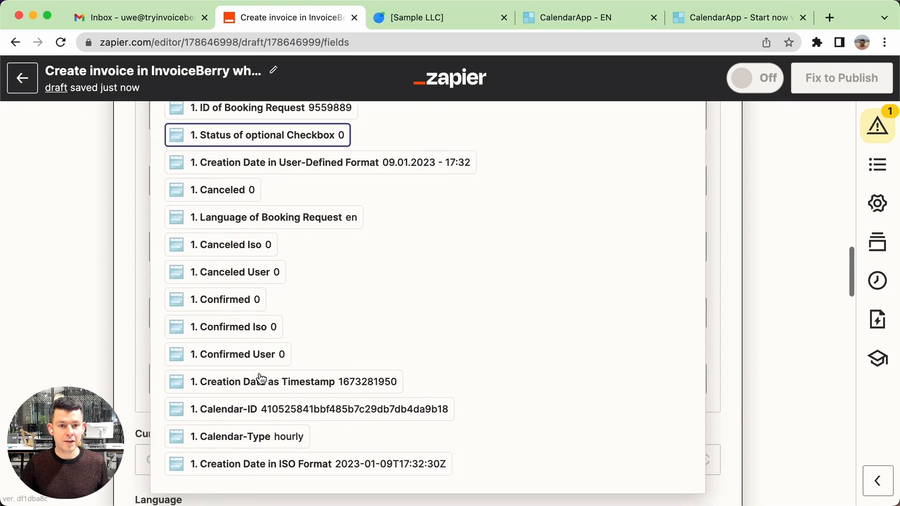
pyautogui.scroll(2, 261, 378)
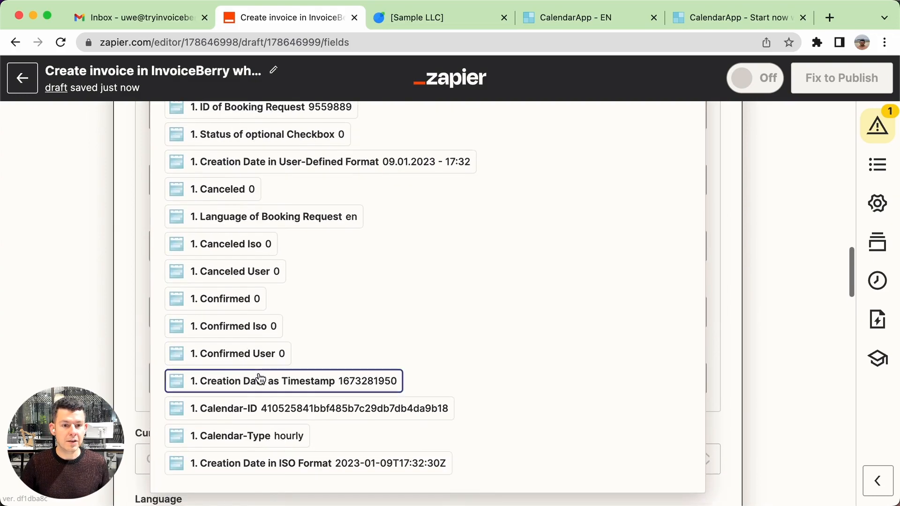
pyautogui.click(72, 313)
pyautogui.scroll(13, 86, 305)
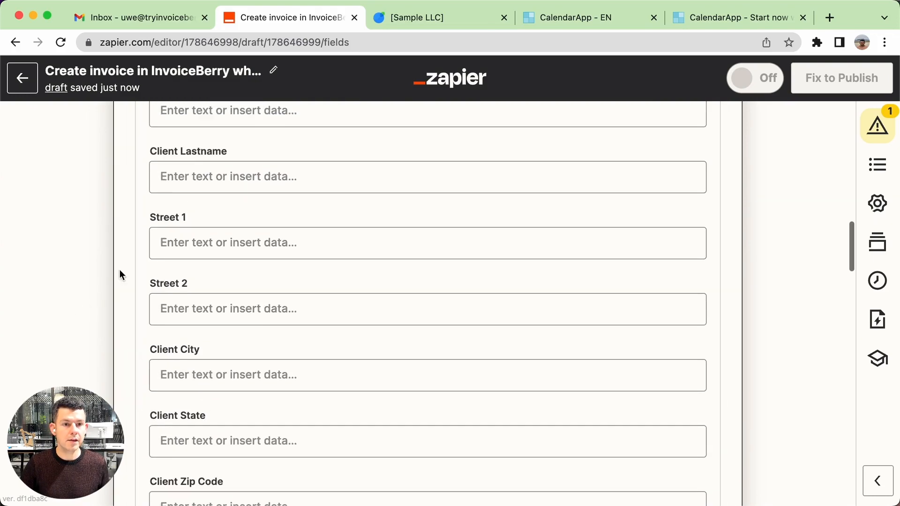
pyautogui.scroll(4, 162, 257)
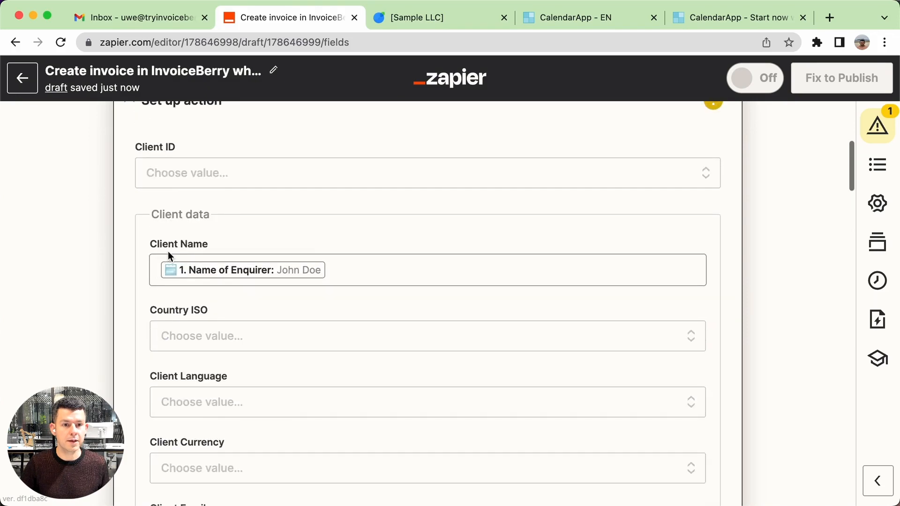
# Map the invoice's Client Email to the booking's E-Mail of Enquirer field
pyautogui.scroll(-3, 252, 319)
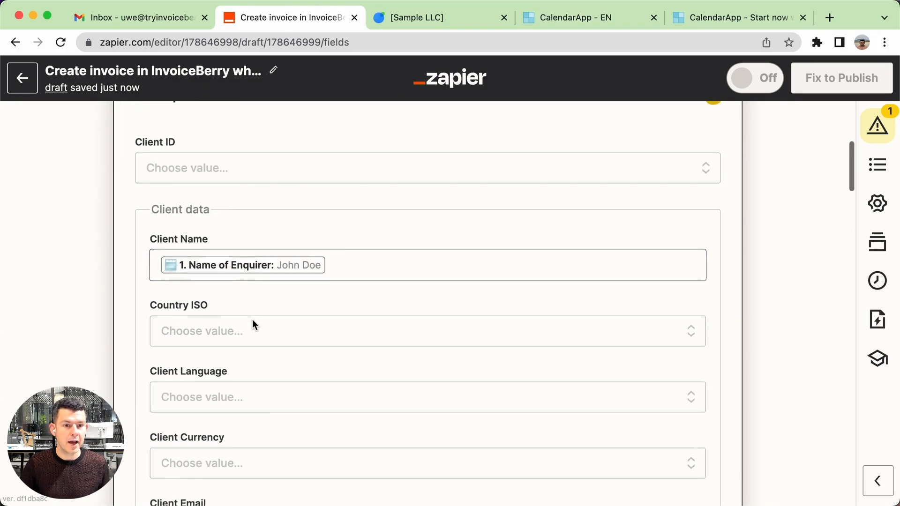
pyautogui.scroll(-2, 261, 262)
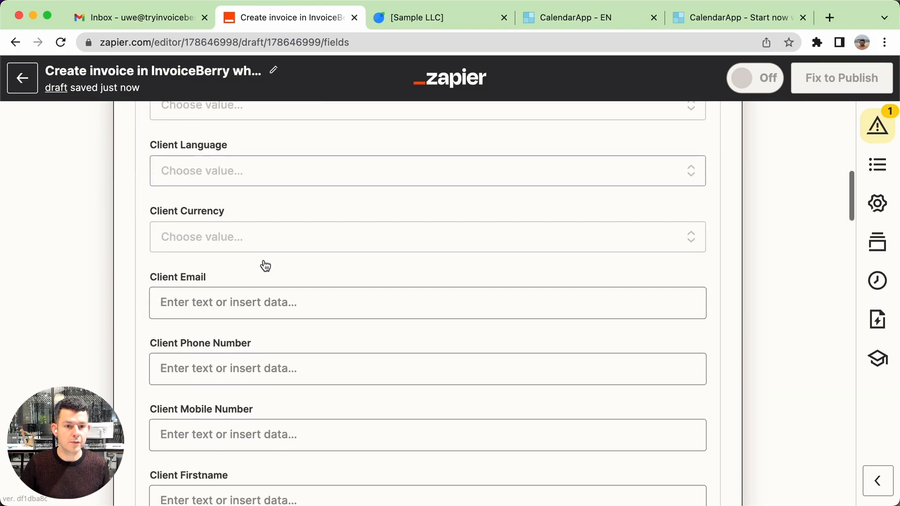
pyautogui.click(183, 303)
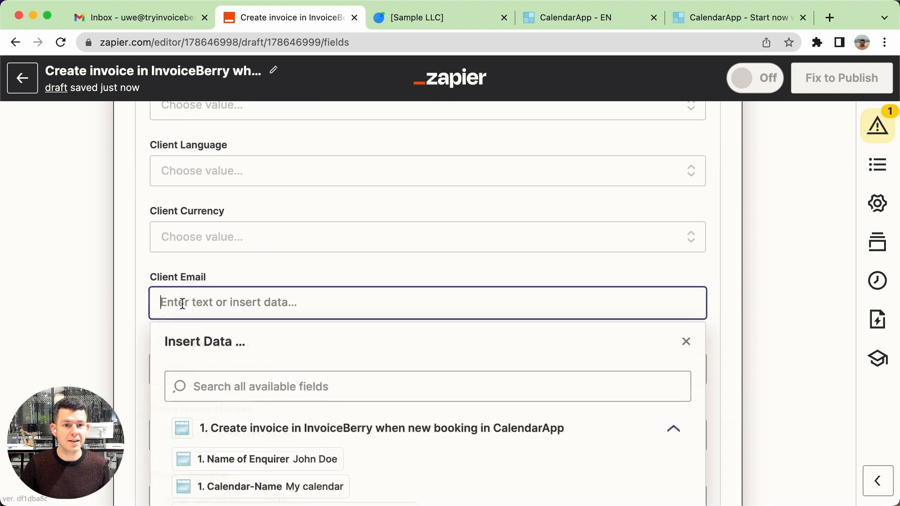
pyautogui.scroll(-3, 364, 348)
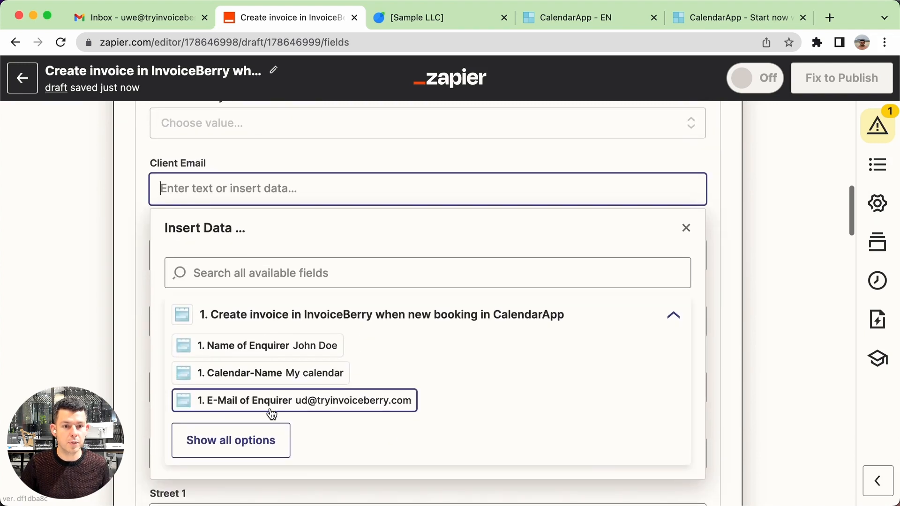
pyautogui.click(325, 405)
pyautogui.click(89, 311)
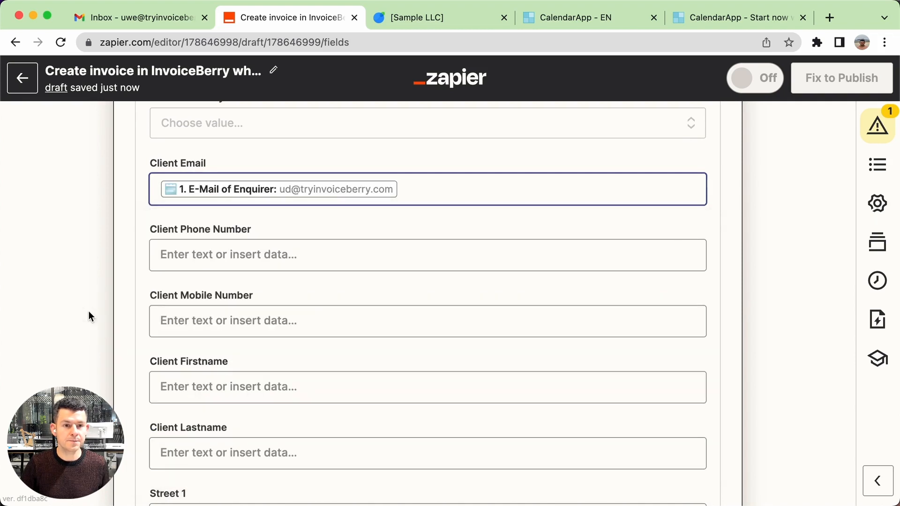
# Set the invoice's required Currency to United States dollar
pyautogui.scroll(-6, 273, 253)
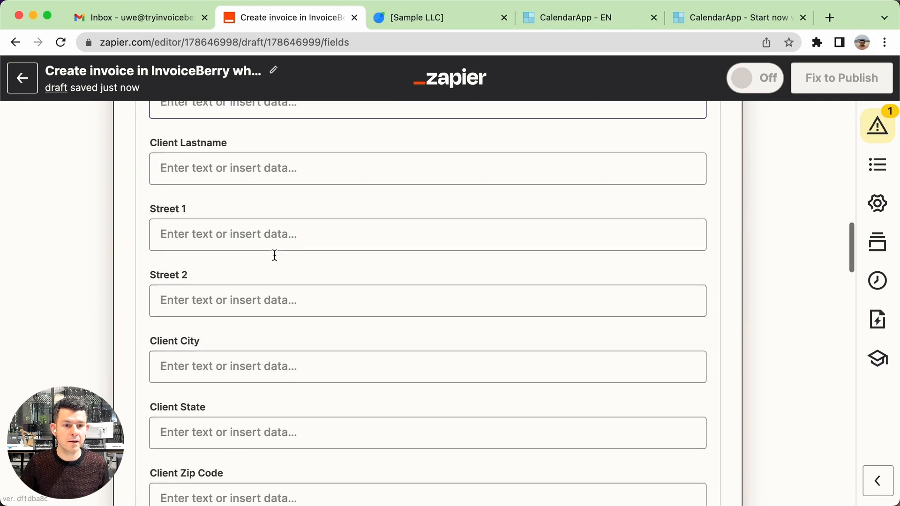
pyautogui.scroll(-1, 274, 254)
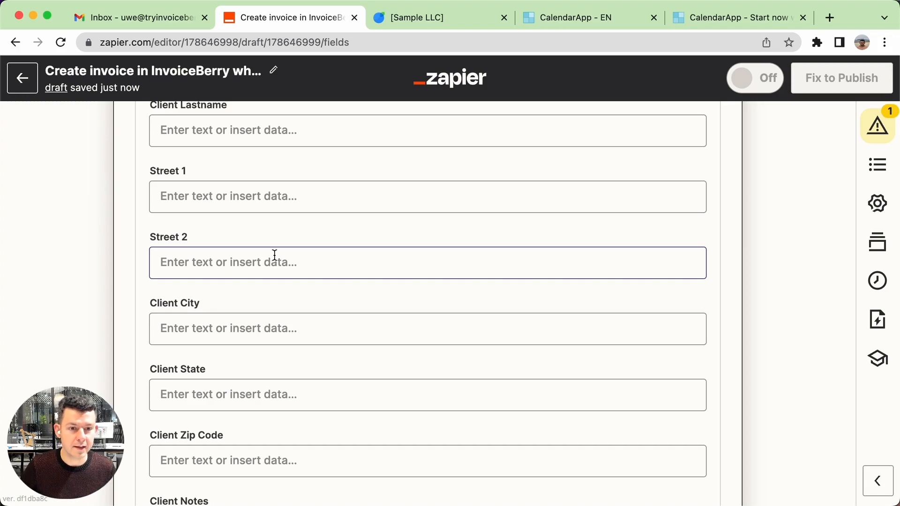
pyautogui.scroll(-3, 274, 255)
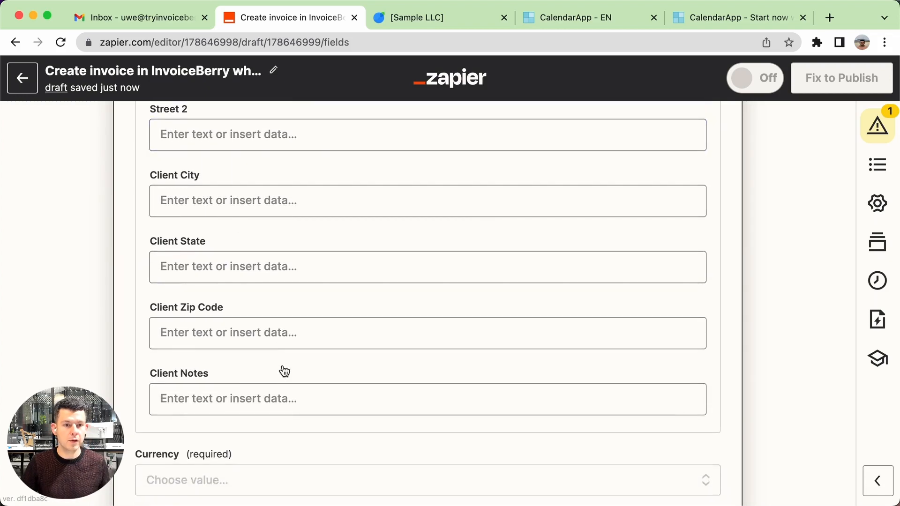
pyautogui.scroll(-5, 283, 370)
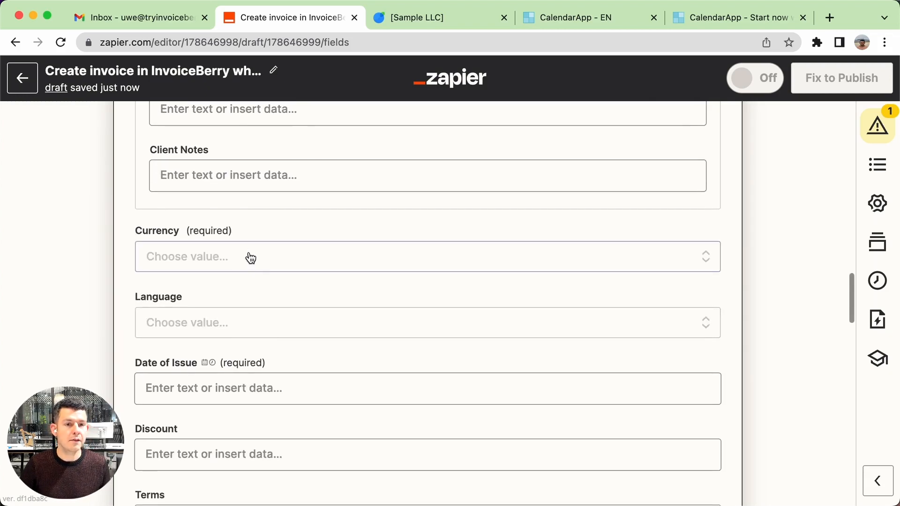
pyautogui.click(296, 271)
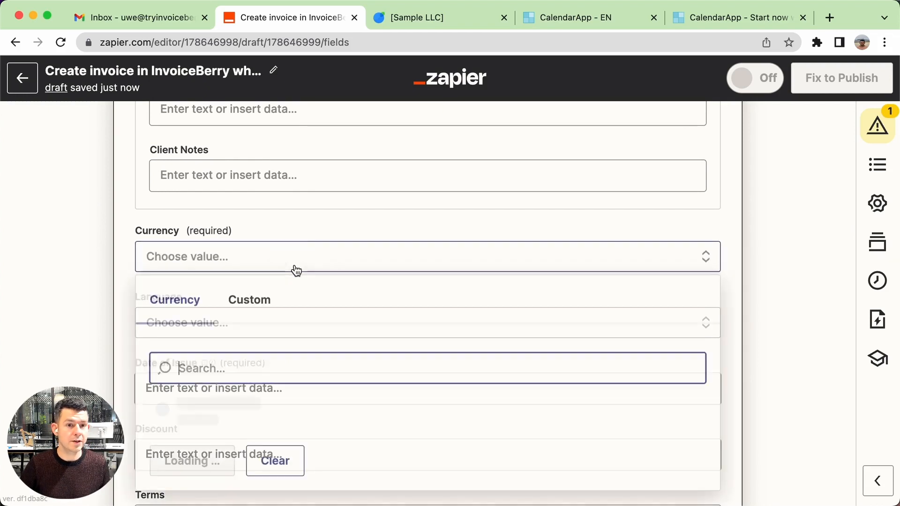
pyautogui.write('usd')
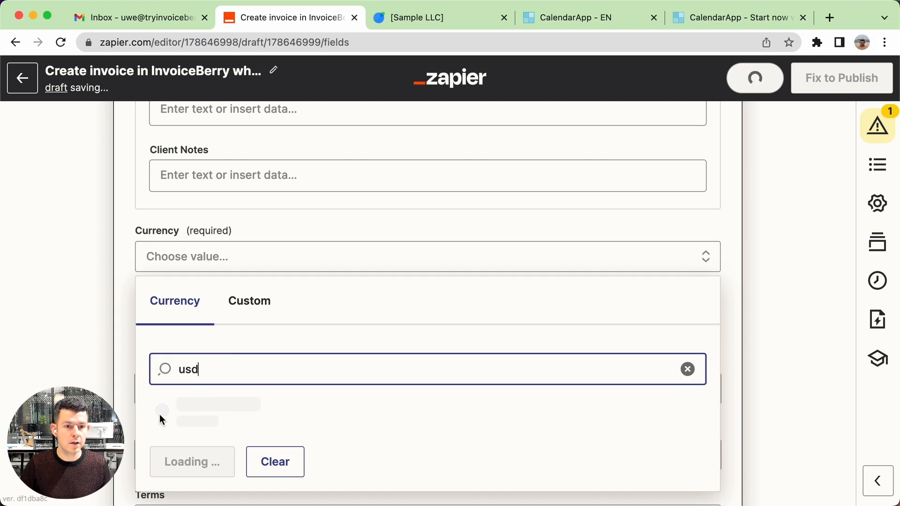
pyautogui.click(198, 407)
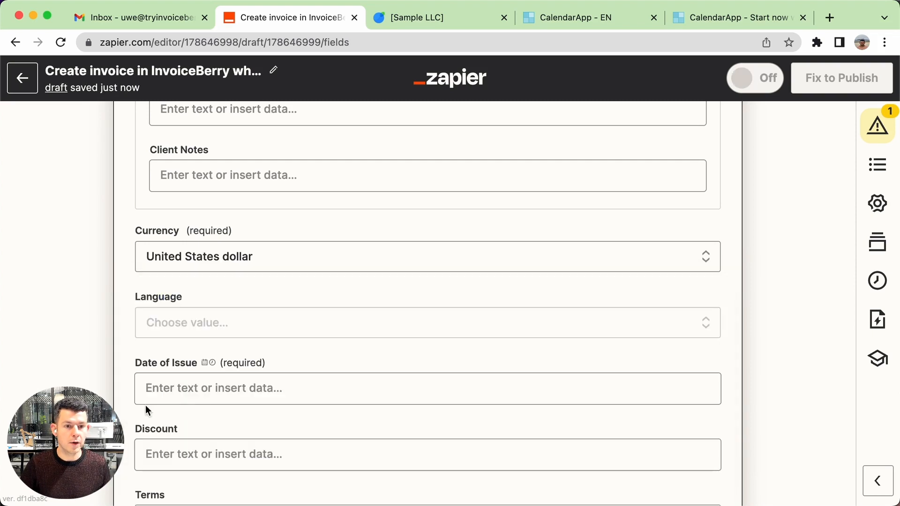
# Map the invoice's Date of Issue to the booking's Creation Date in User-Defined Format field
pyautogui.scroll(-2, 198, 334)
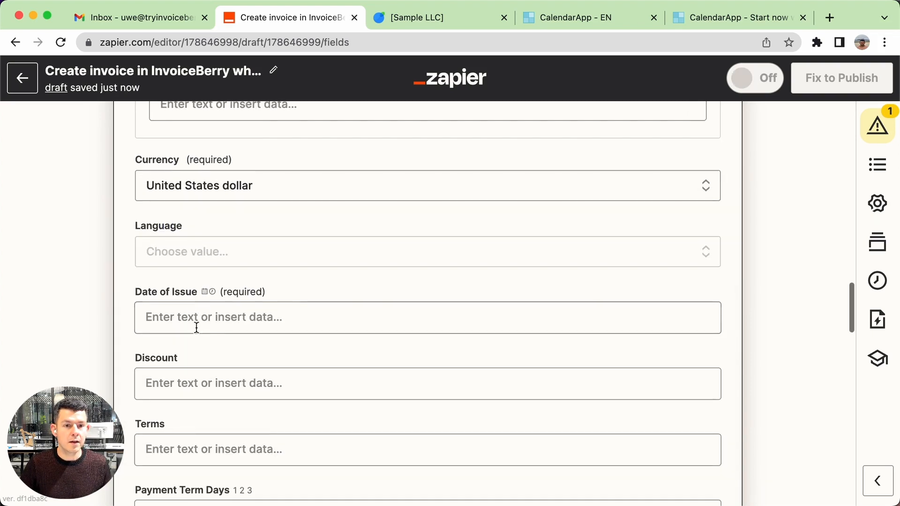
pyautogui.click(284, 311)
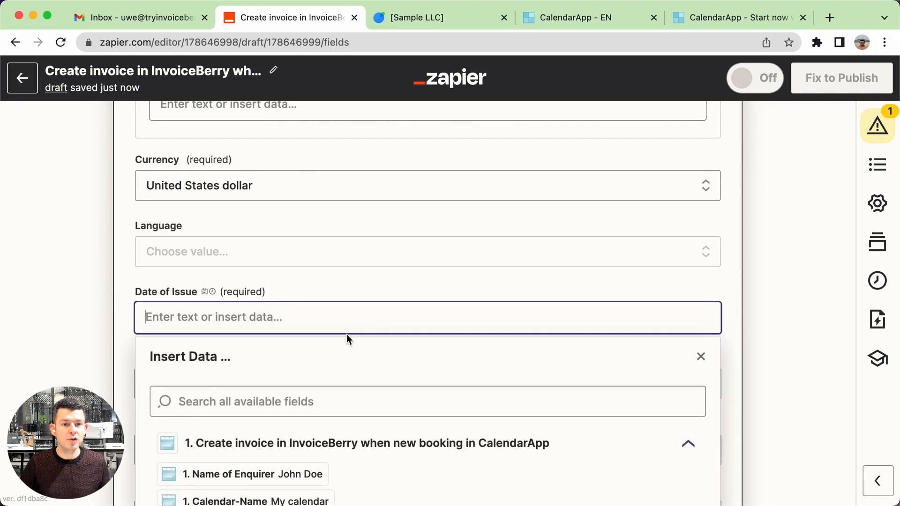
pyautogui.scroll(-2, 346, 334)
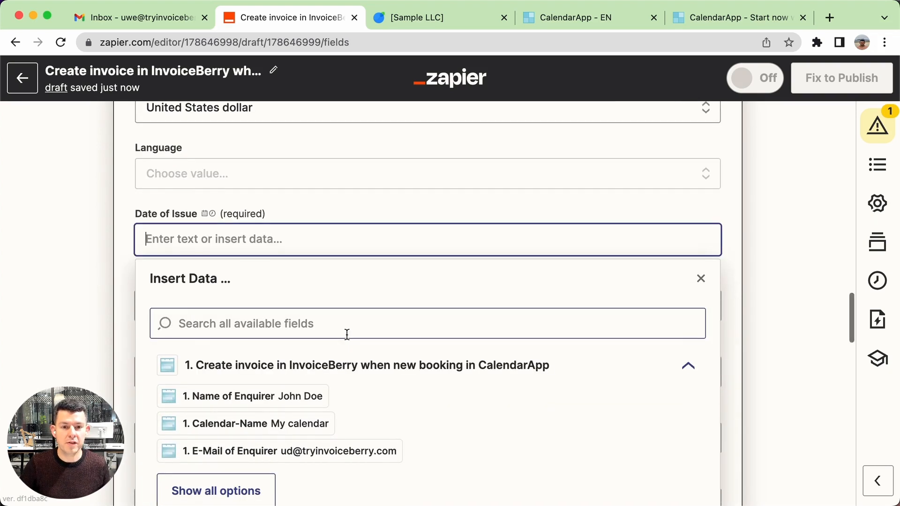
pyautogui.scroll(-3, 291, 351)
pyautogui.click(208, 395)
pyautogui.scroll(-2, 336, 310)
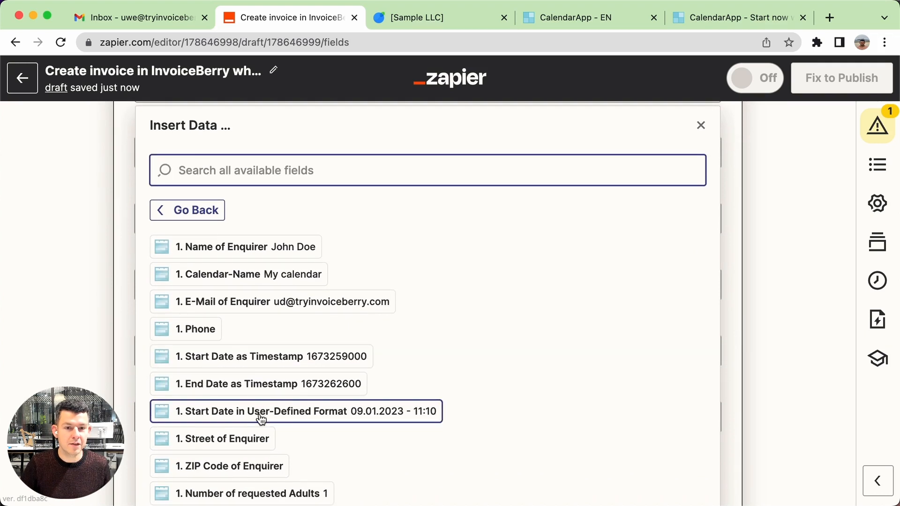
pyautogui.scroll(-5, 259, 417)
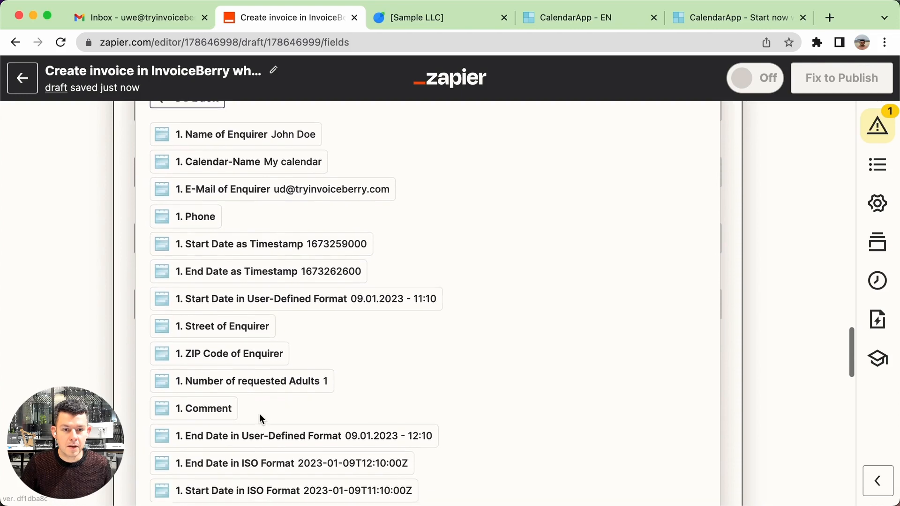
pyautogui.scroll(-3, 384, 361)
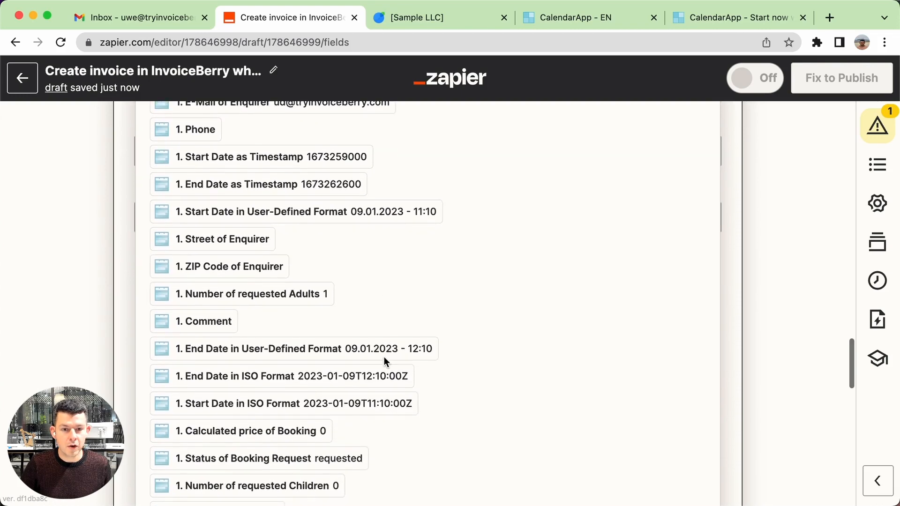
pyautogui.scroll(-6, 328, 380)
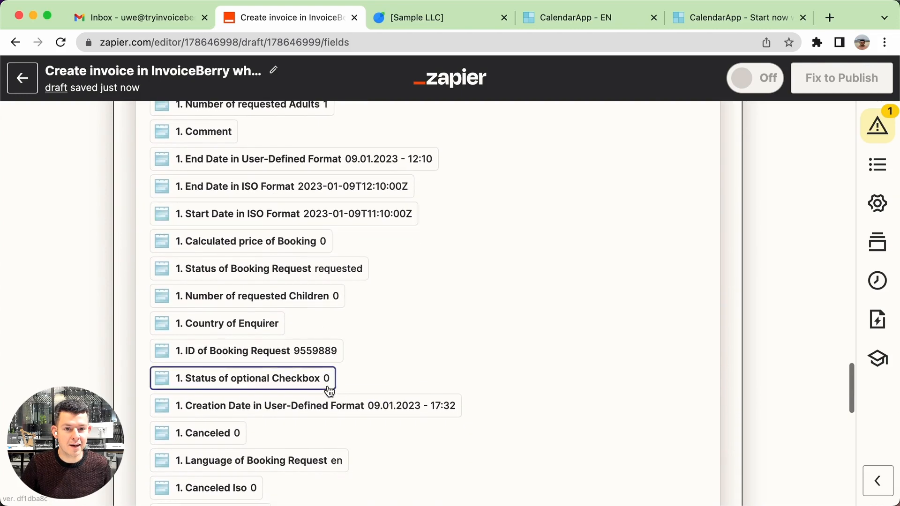
pyautogui.scroll(-2, 502, 359)
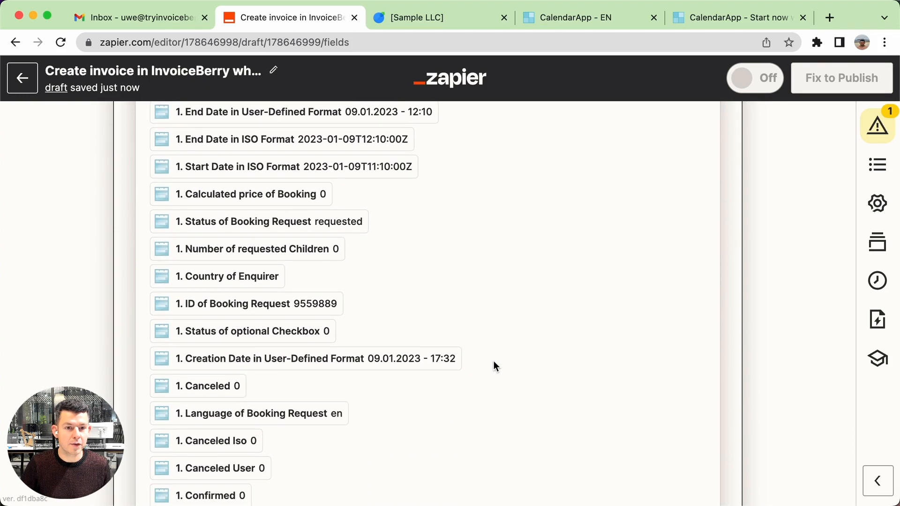
pyautogui.click(302, 359)
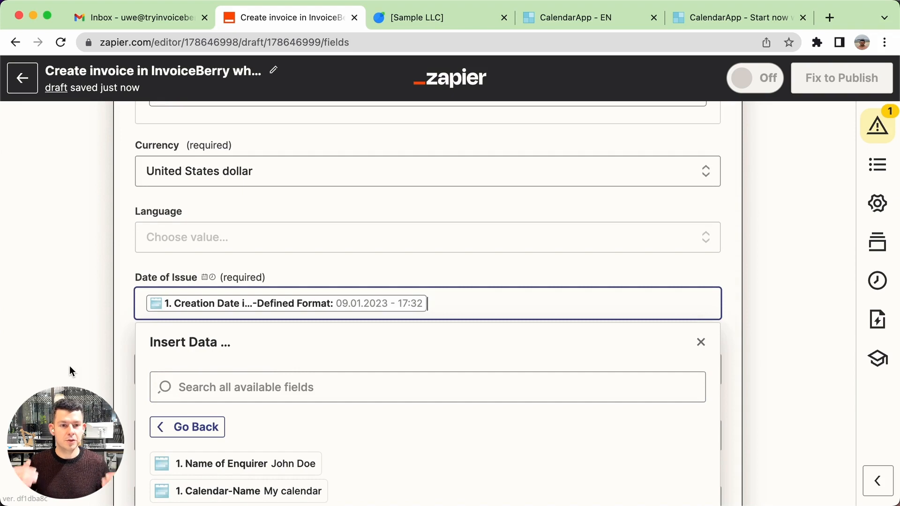
pyautogui.click(86, 345)
# Set the Item Description to "One hour call with" followed by the host's first name
pyautogui.scroll(-4, 216, 341)
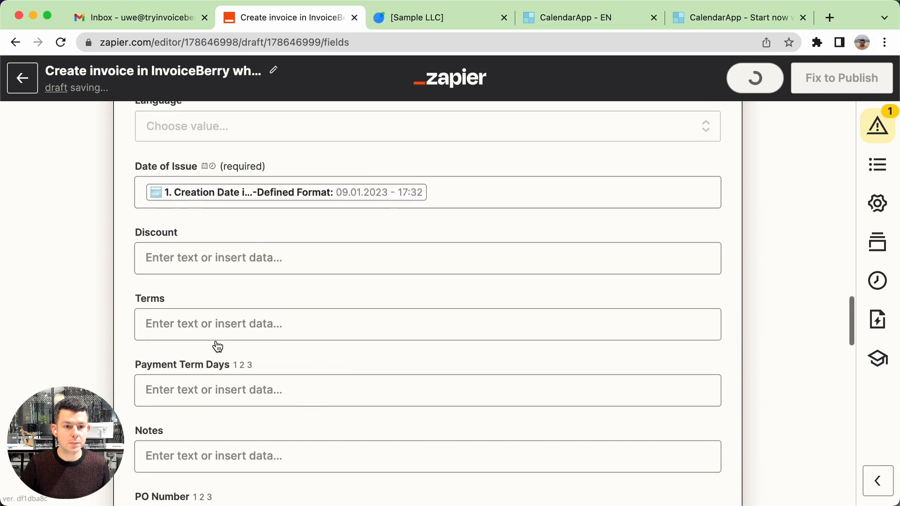
pyautogui.scroll(-5, 213, 339)
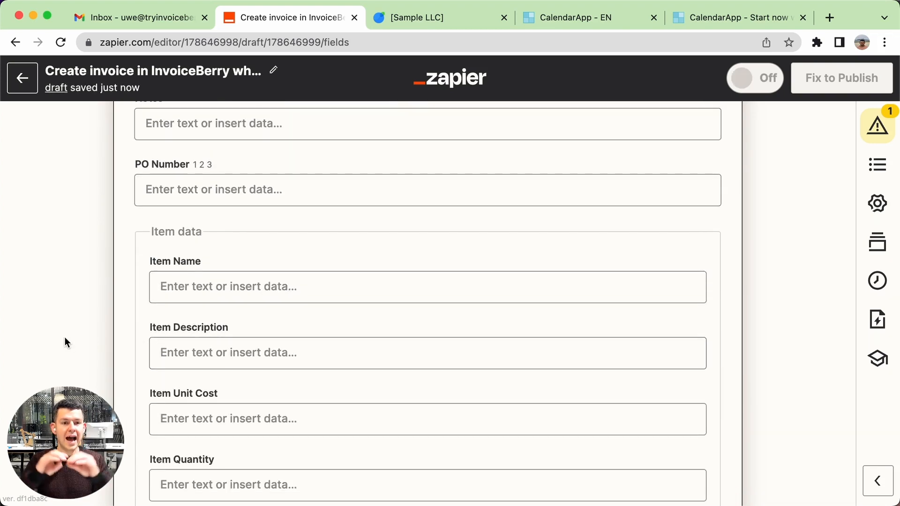
pyautogui.click(230, 353)
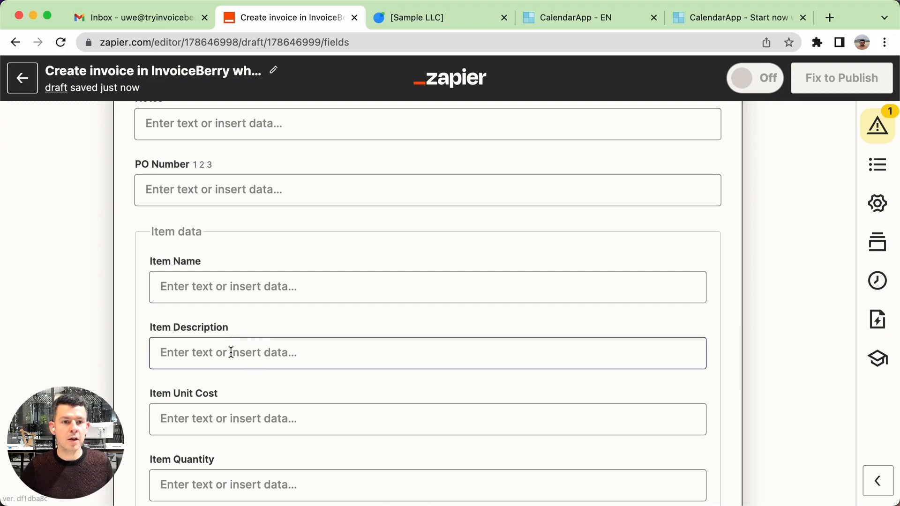
pyautogui.write('O')
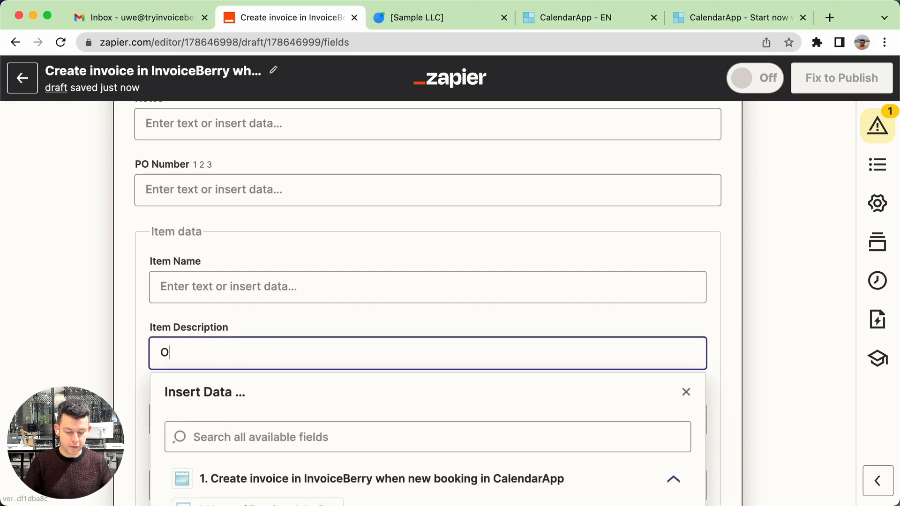
pyautogui.write('ne hour call with ')
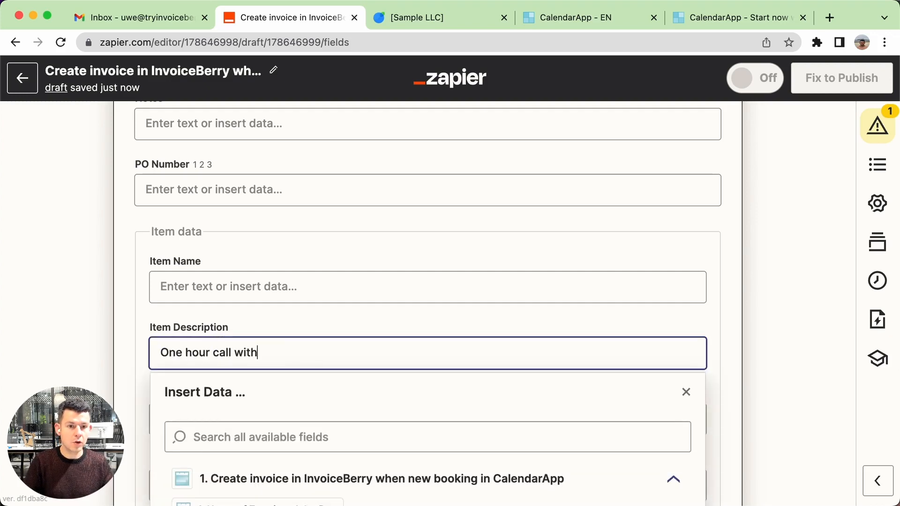
pyautogui.write('Uwe')
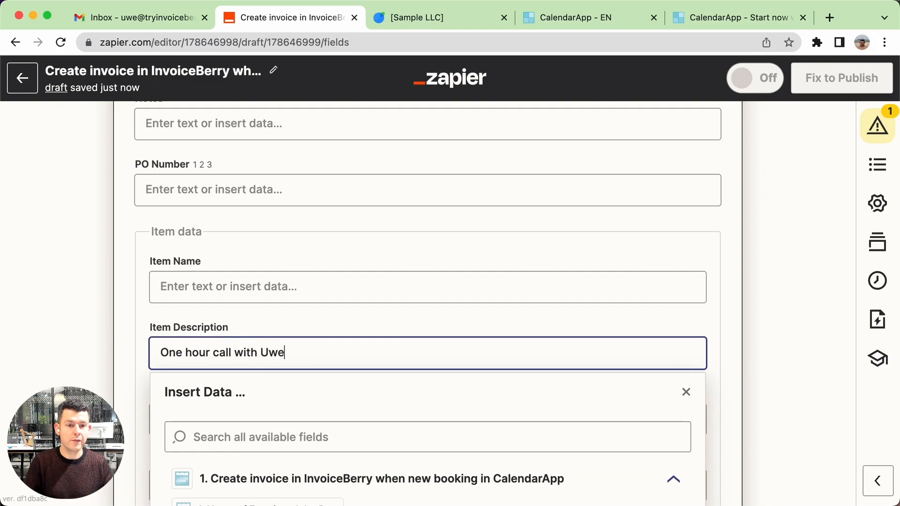
pyautogui.click(111, 369)
# Set the invoice item's Unit Cost to 99 and its Quantity to 1
pyautogui.scroll(-3, 111, 369)
pyautogui.click(235, 352)
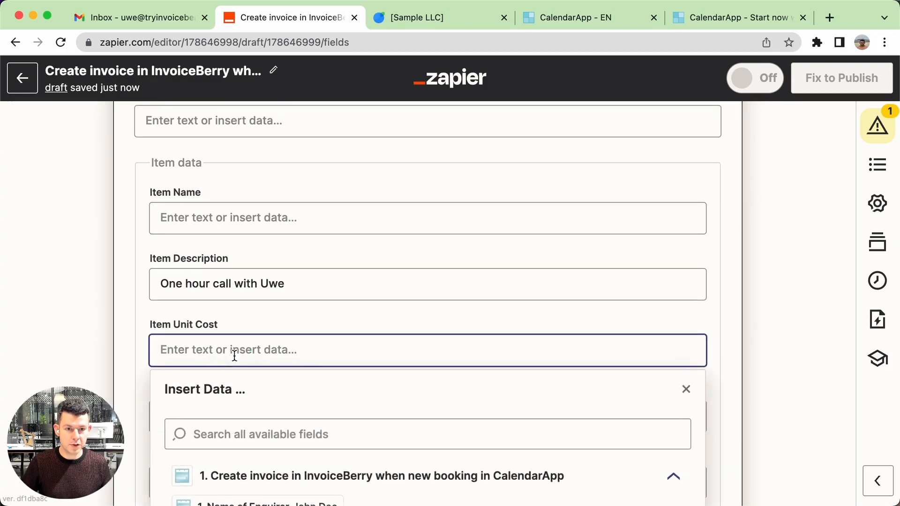
pyautogui.write('99')
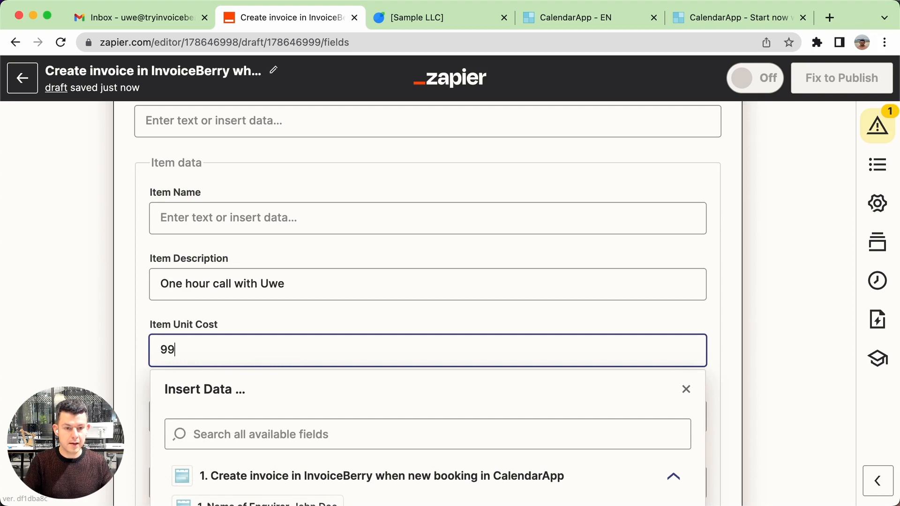
pyautogui.click(76, 381)
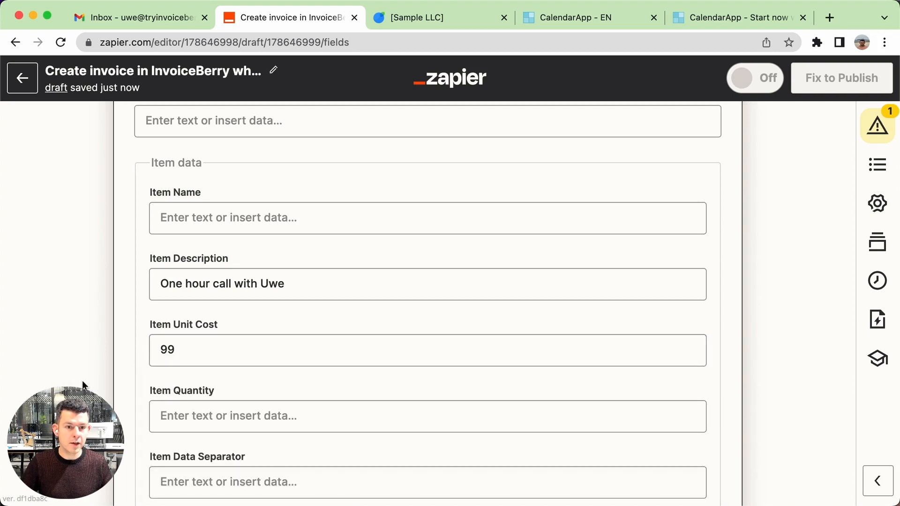
pyautogui.click(239, 416)
pyautogui.write('1')
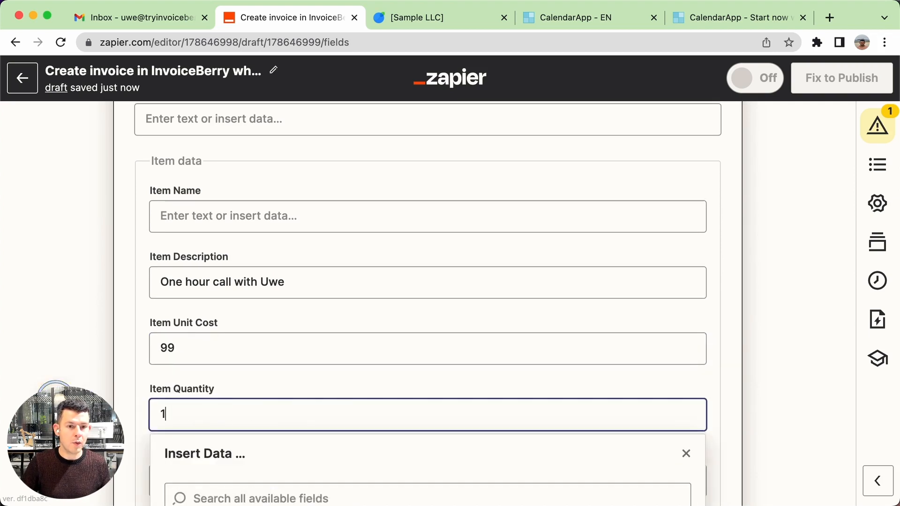
# Set the Send Invoice option to Yes in the Send invoice data section, leaving the invoice status and payment data empty
pyautogui.scroll(-2, 211, 409)
pyautogui.scroll(-4, 97, 363)
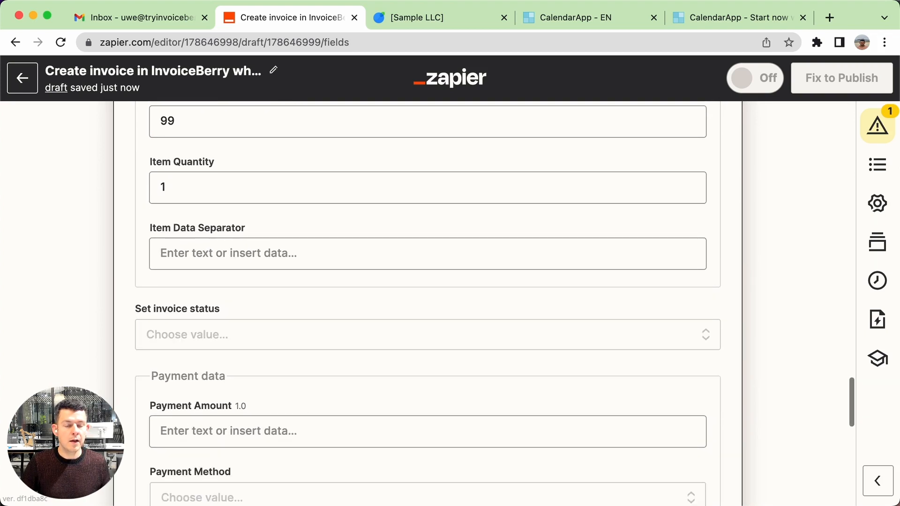
pyautogui.scroll(-2, 100, 357)
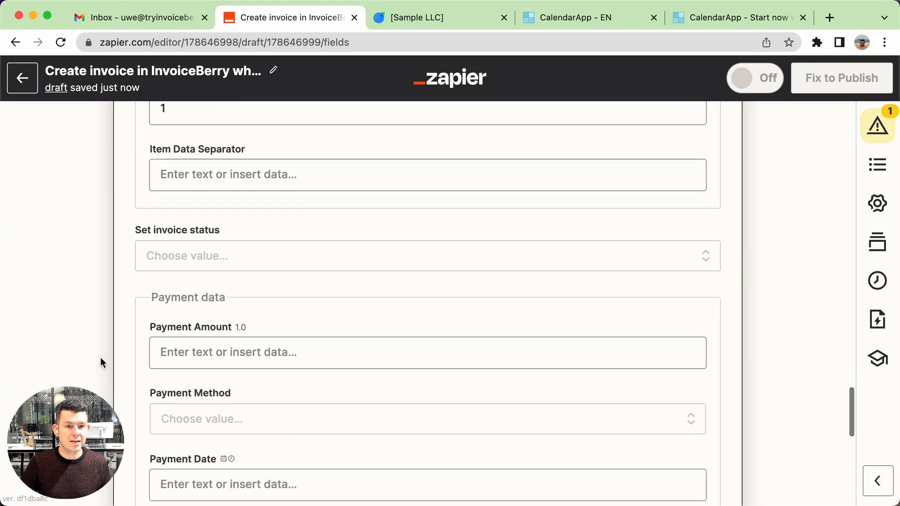
pyautogui.scroll(-3, 128, 328)
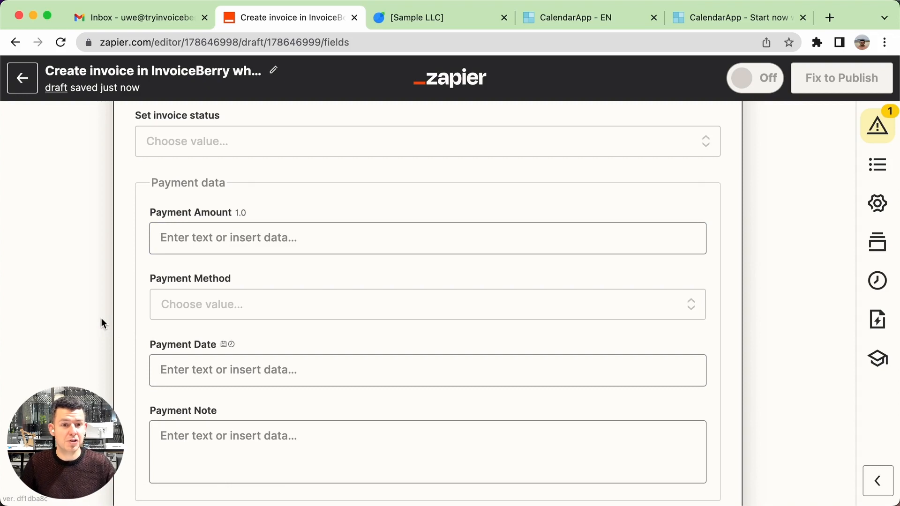
pyautogui.scroll(-3, 102, 321)
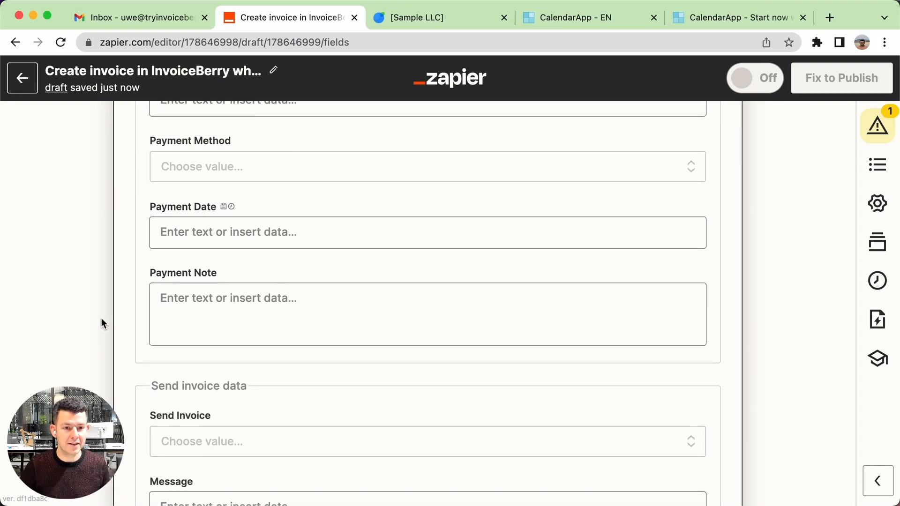
pyautogui.scroll(-3, 102, 323)
pyautogui.click(220, 300)
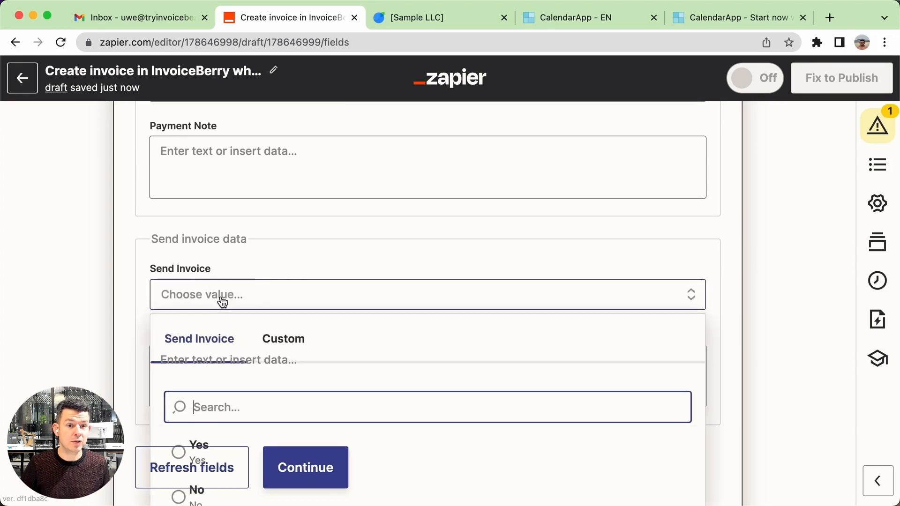
pyautogui.click(201, 462)
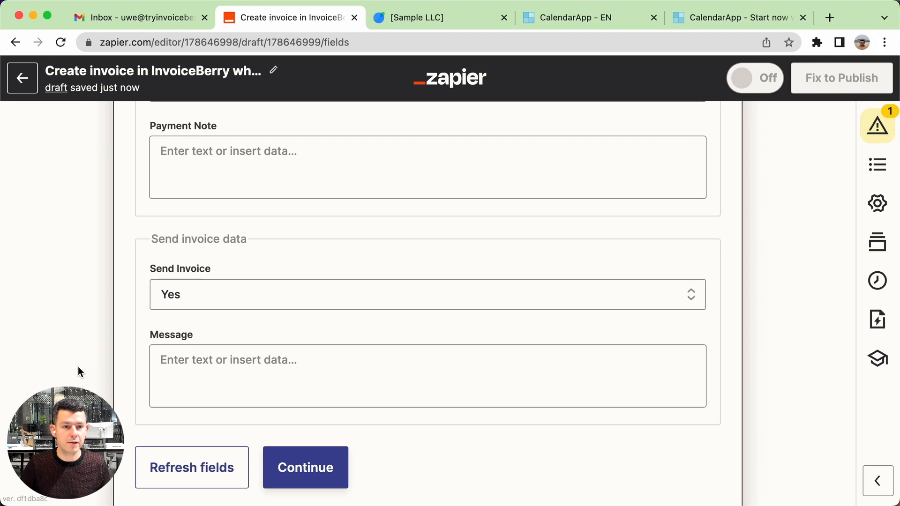
# Continue from the completed invoice fields to the action test and review the data prepared for InvoiceBerry
pyautogui.scroll(-1, 74, 371)
pyautogui.scroll(-2, 74, 371)
pyautogui.click(315, 404)
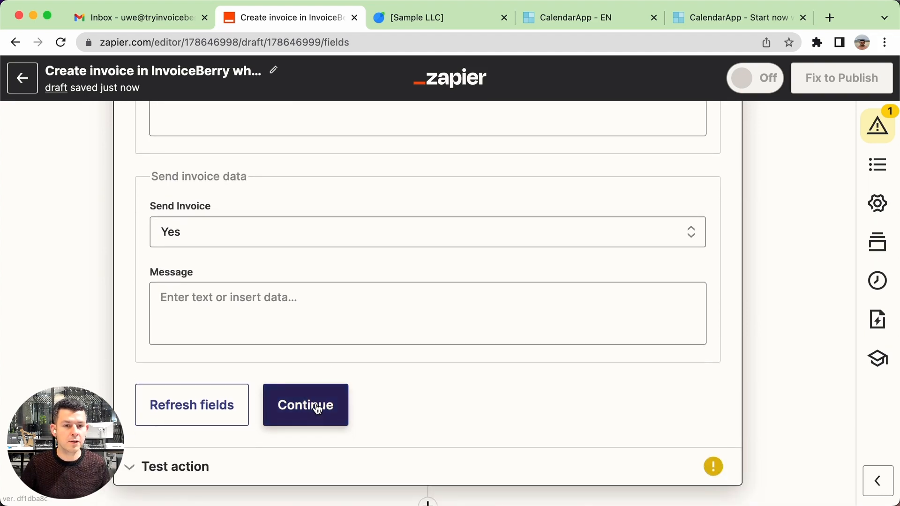
pyautogui.scroll(5, 316, 408)
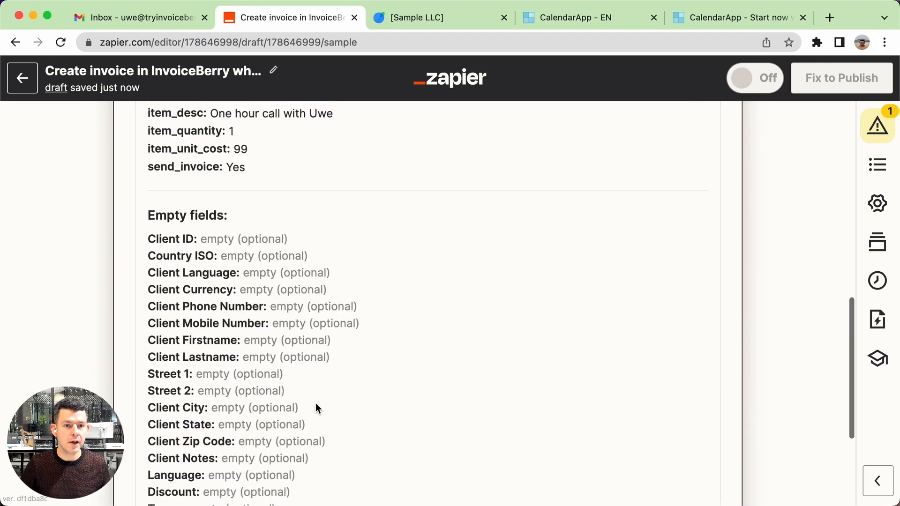
pyautogui.scroll(5, 277, 333)
pyautogui.scroll(-1, 271, 262)
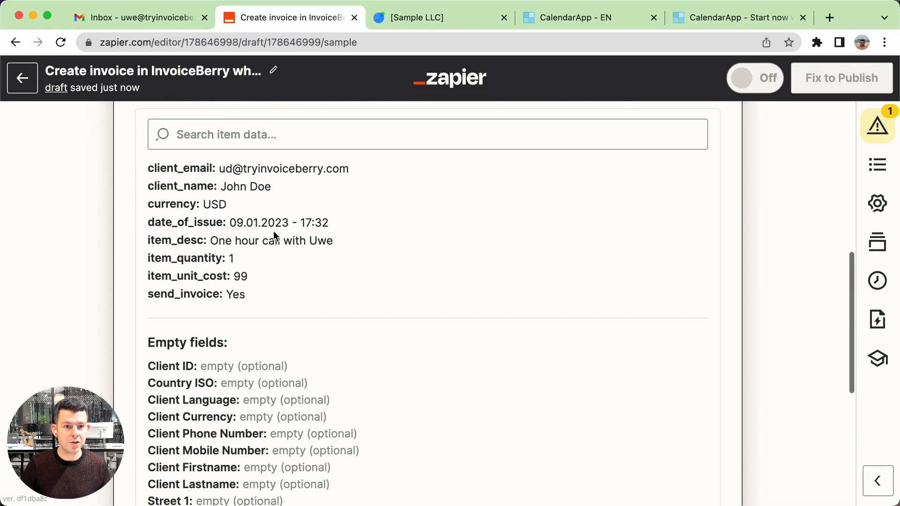
# Run the test of the invoice action in Zapier and check the created invoice in InvoiceBerry's invoice list
pyautogui.scroll(-12, 210, 296)
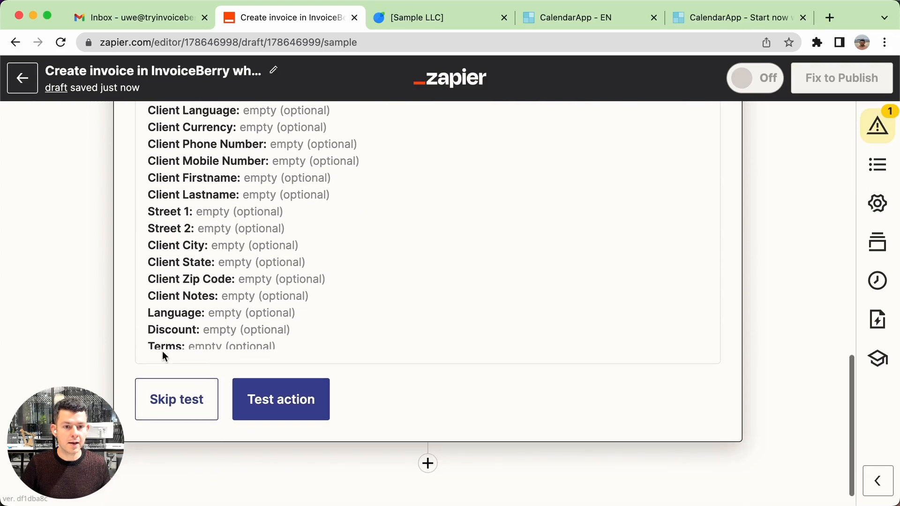
pyautogui.click(288, 409)
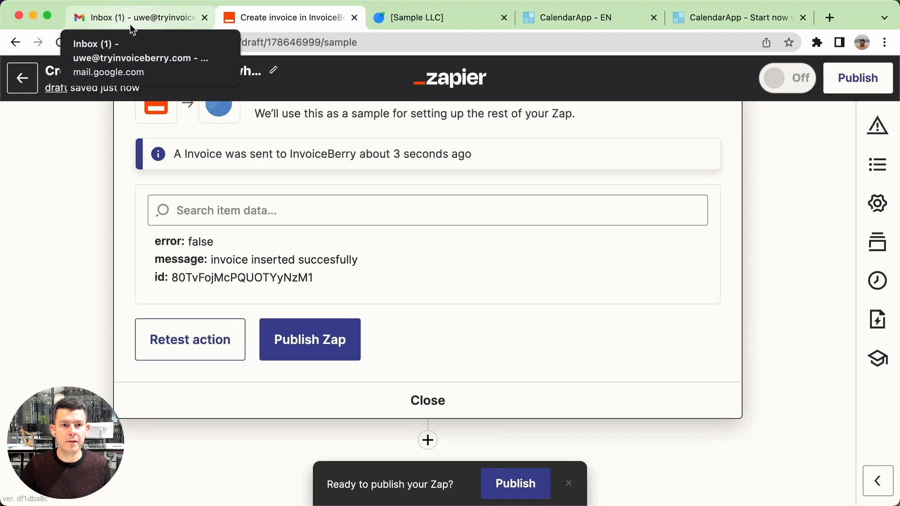
pyautogui.click(430, 15)
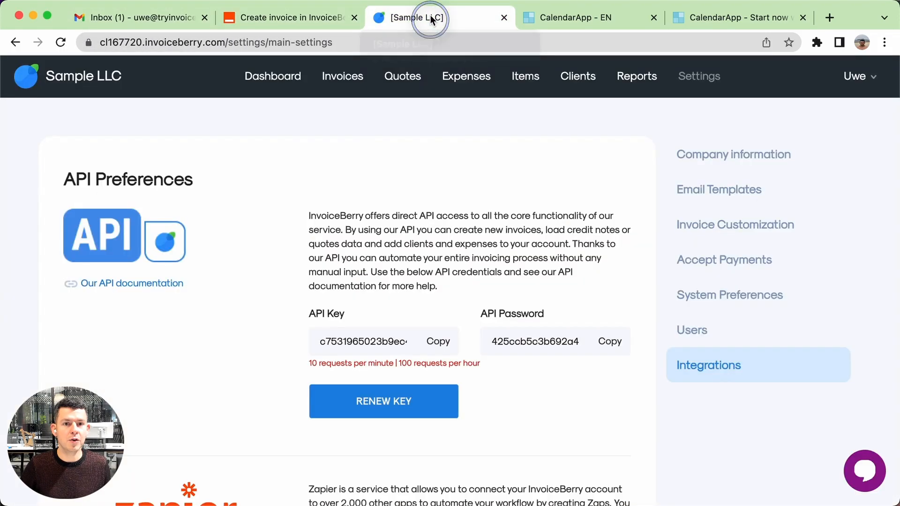
pyautogui.click(345, 76)
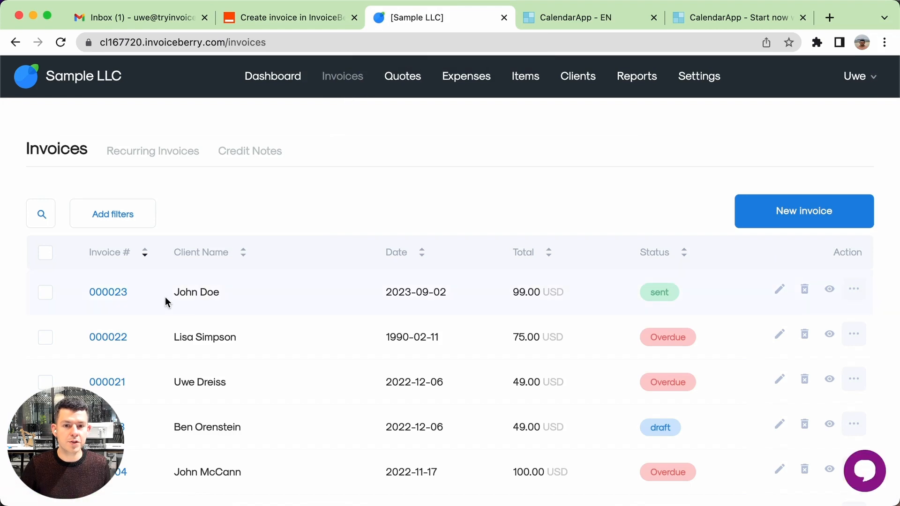
pyautogui.moveTo(663, 295)
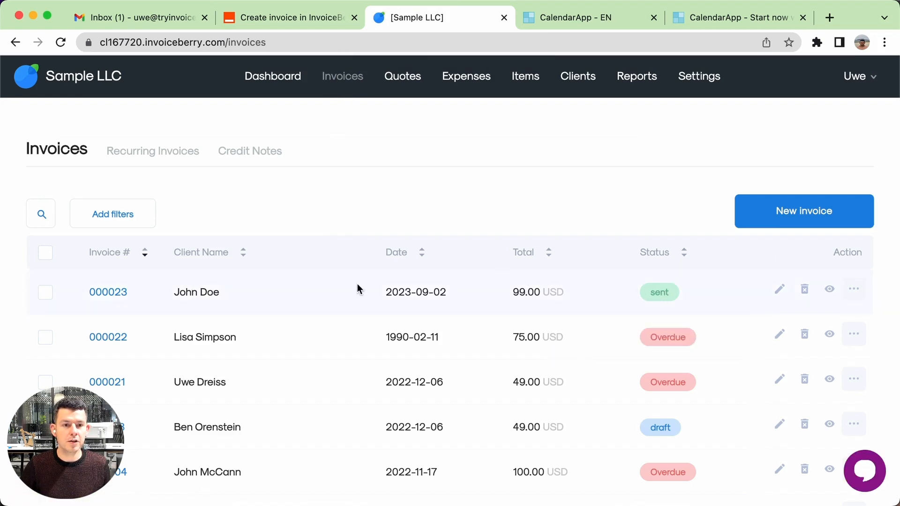
# Switch to the Gmail inbox, open the invoice email from Sample LLC and examine the billing and item details in its attached PDF
pyautogui.click(161, 28)
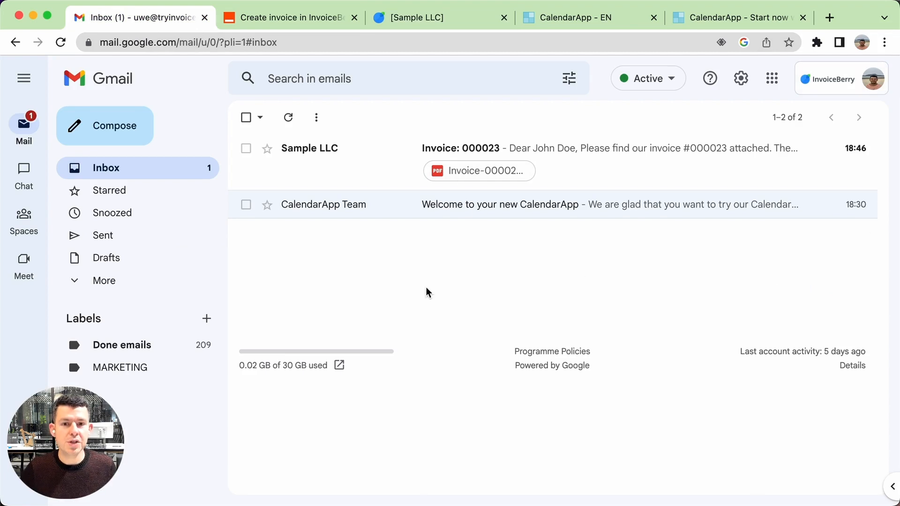
pyautogui.click(620, 171)
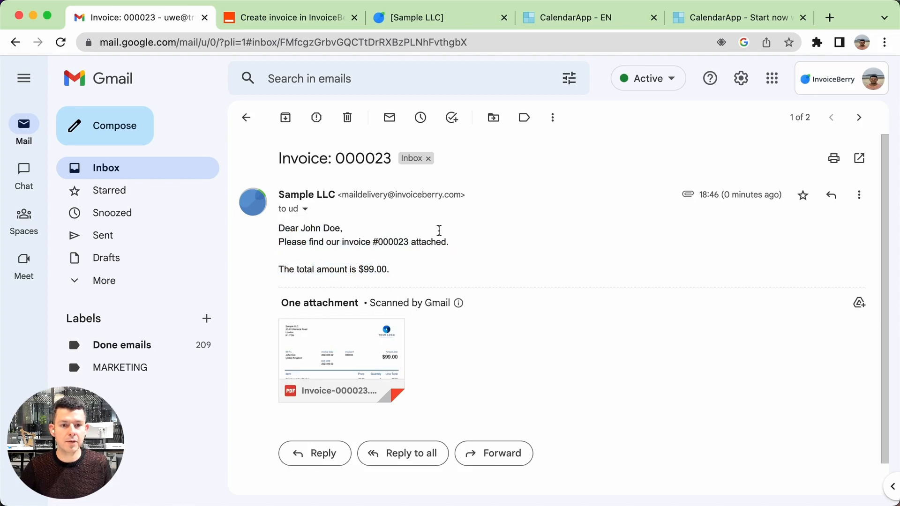
pyautogui.click(359, 371)
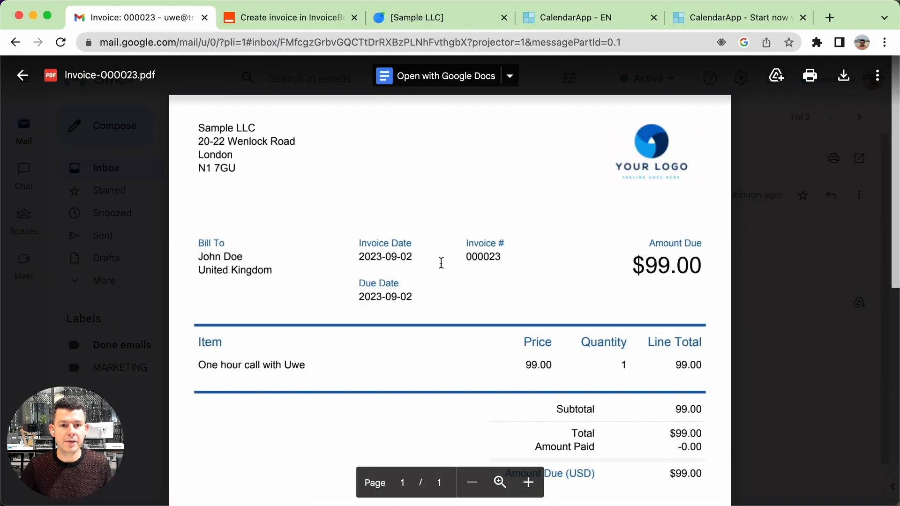
pyautogui.scroll(-1, 441, 262)
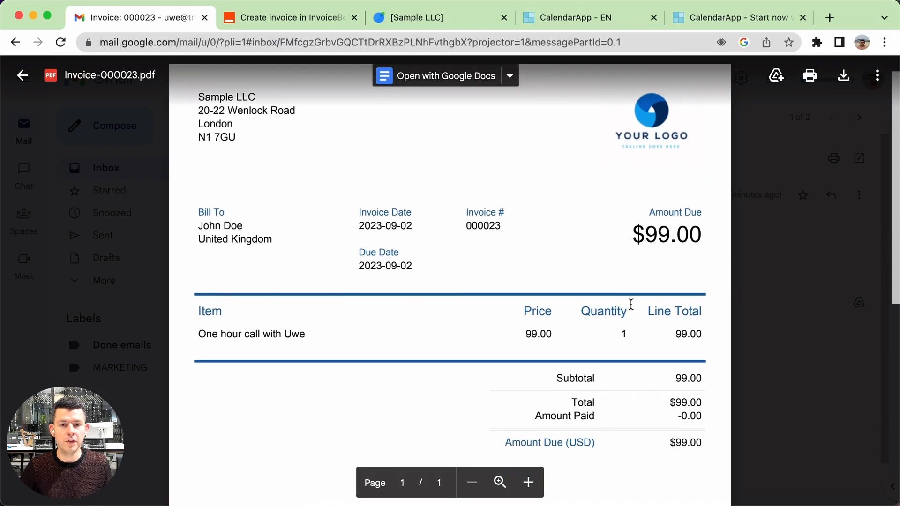
pyautogui.scroll(-3, 631, 304)
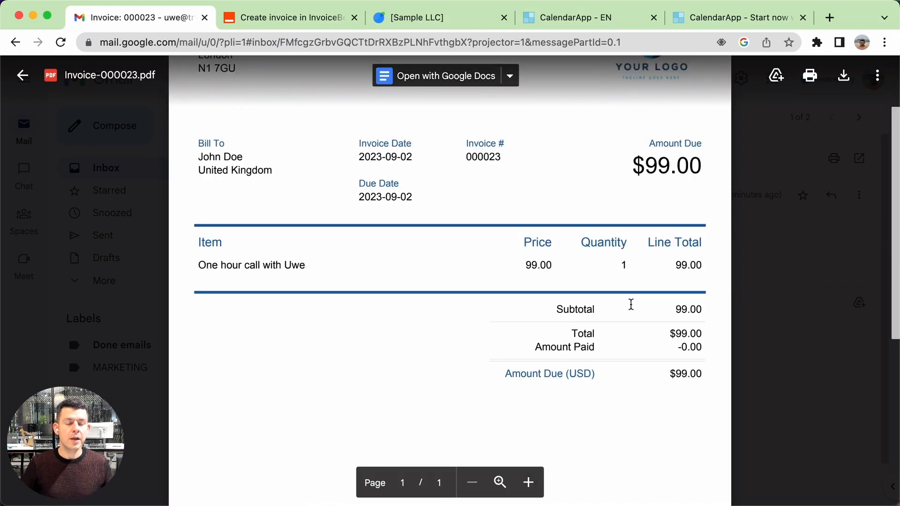